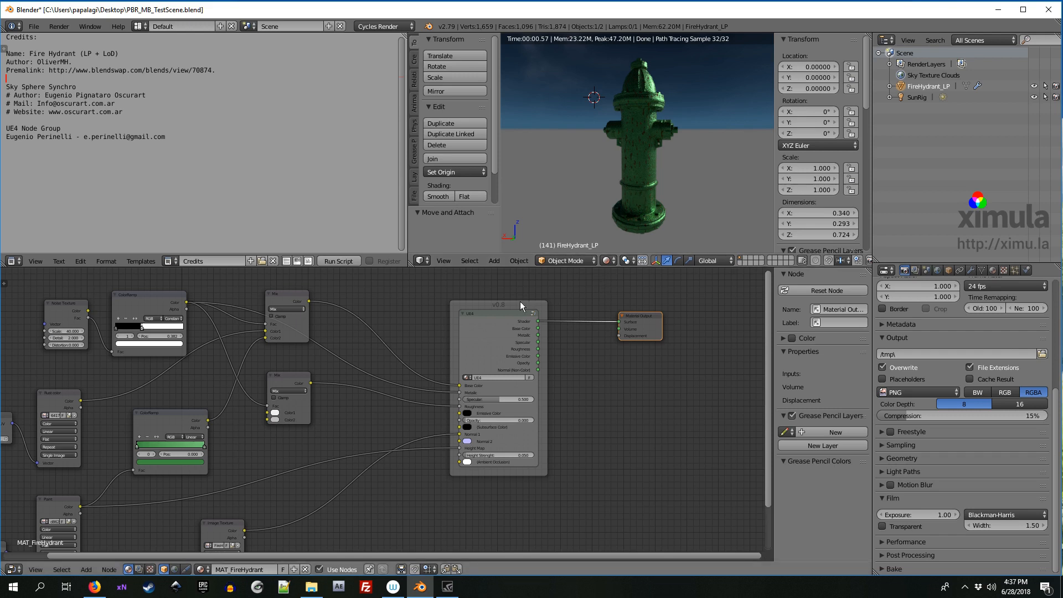
Reposition the v0.8 frame holding the UE4 group and the Material Output node in the hydrant's material node tree.
drag(499, 305, 509, 305)
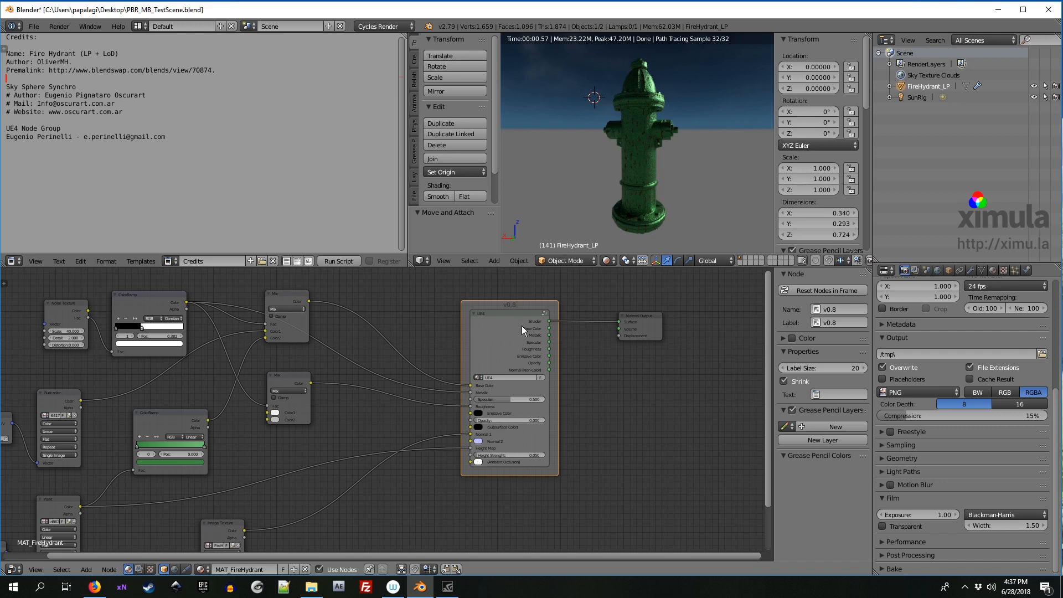
click(512, 315)
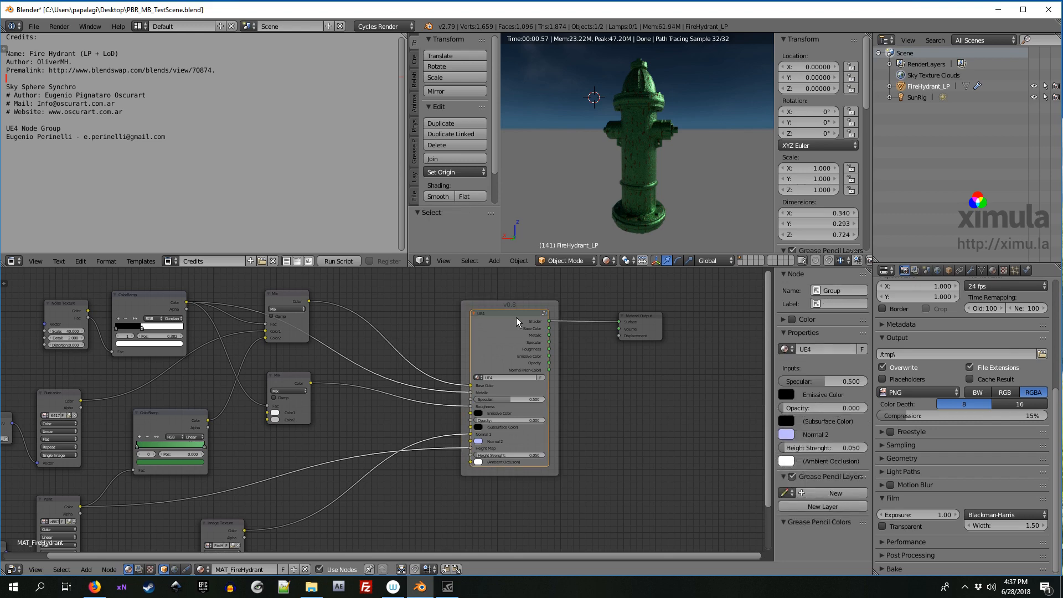
drag(628, 319, 640, 327)
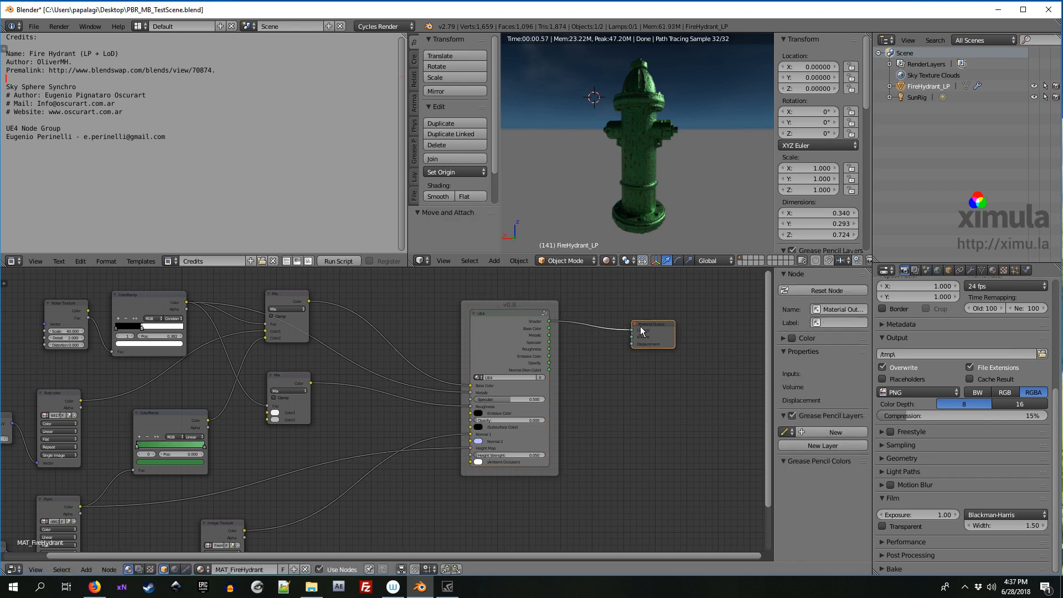
click(532, 320)
middle_drag(600, 379, 626, 366)
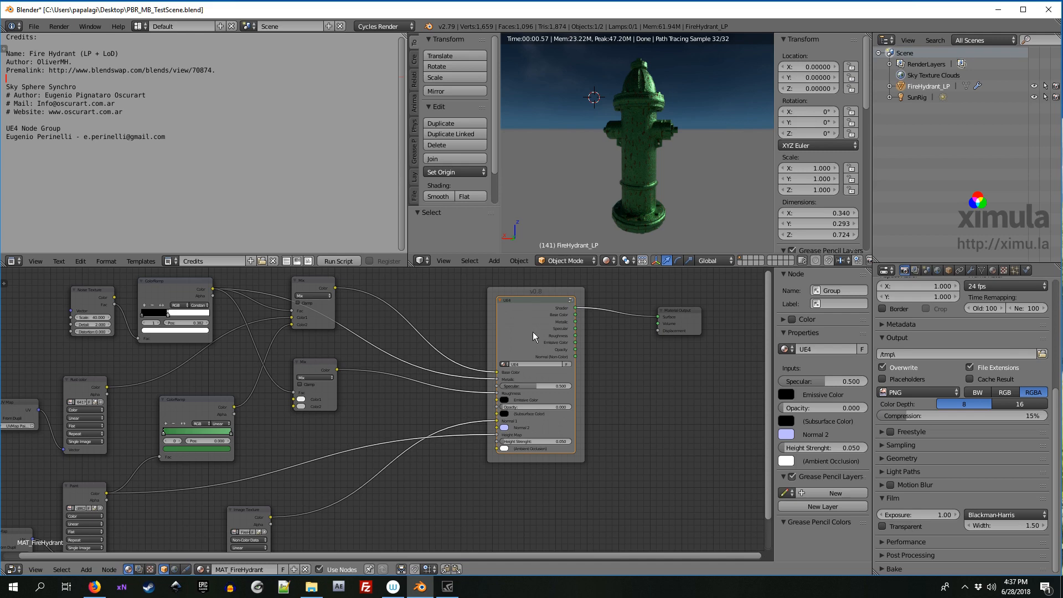
middle_drag(404, 377, 438, 367)
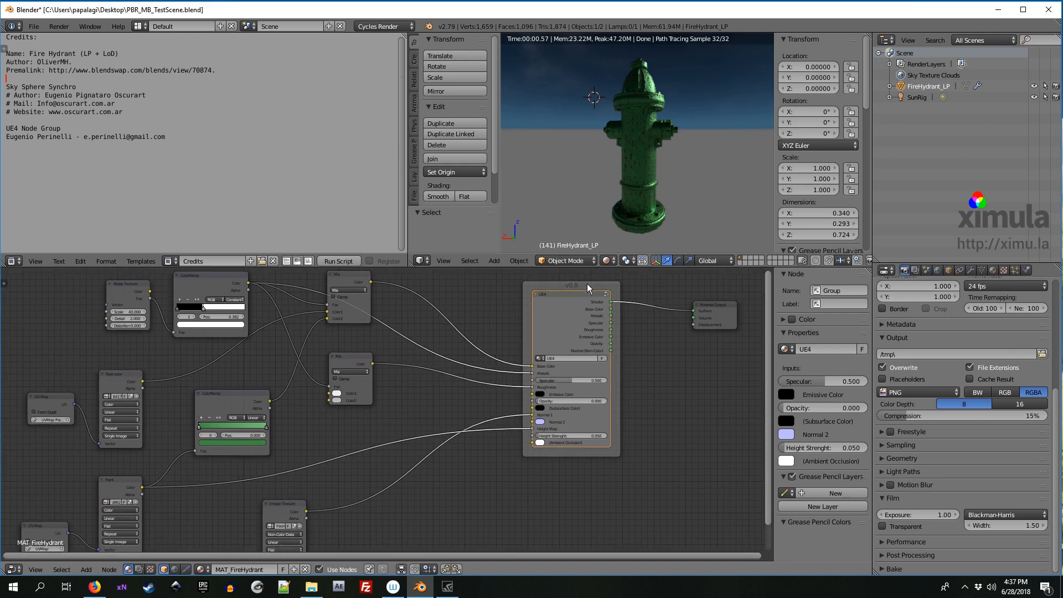
drag(587, 284, 573, 284)
drag(726, 308, 708, 308)
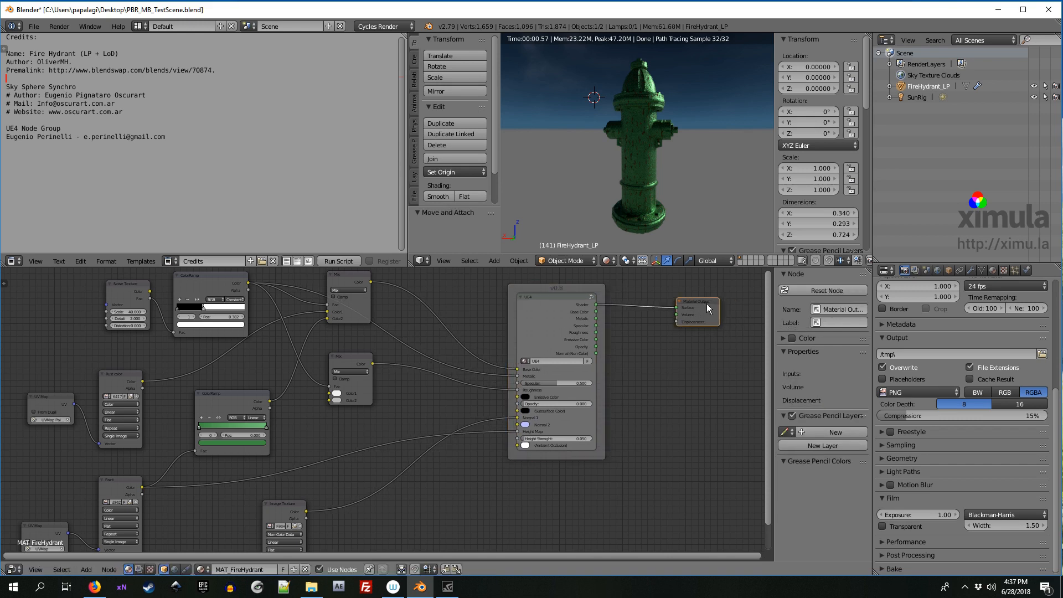
drag(553, 287, 547, 288)
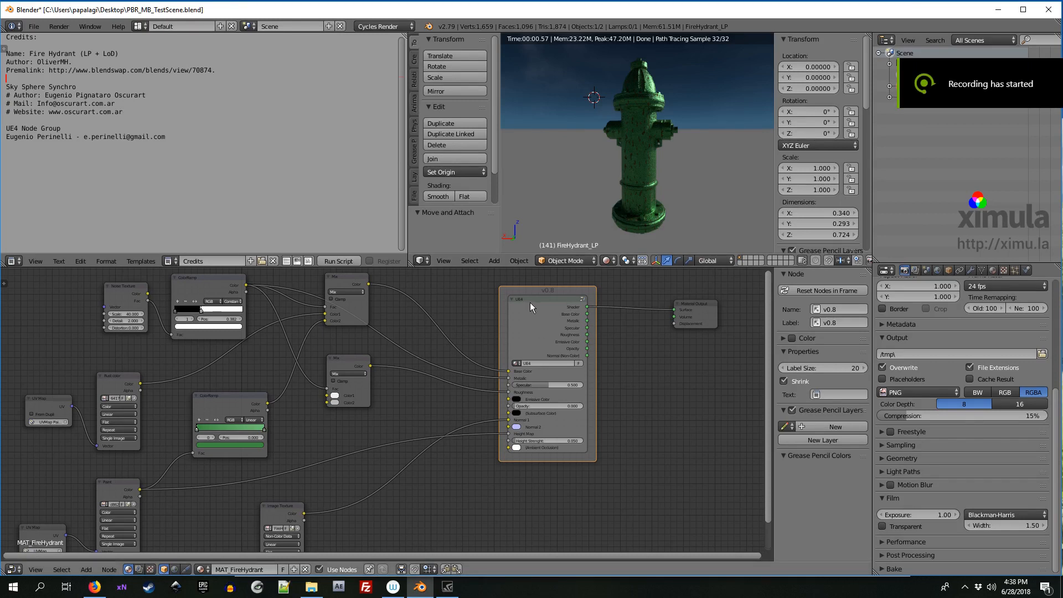
middle_drag(533, 308, 552, 309)
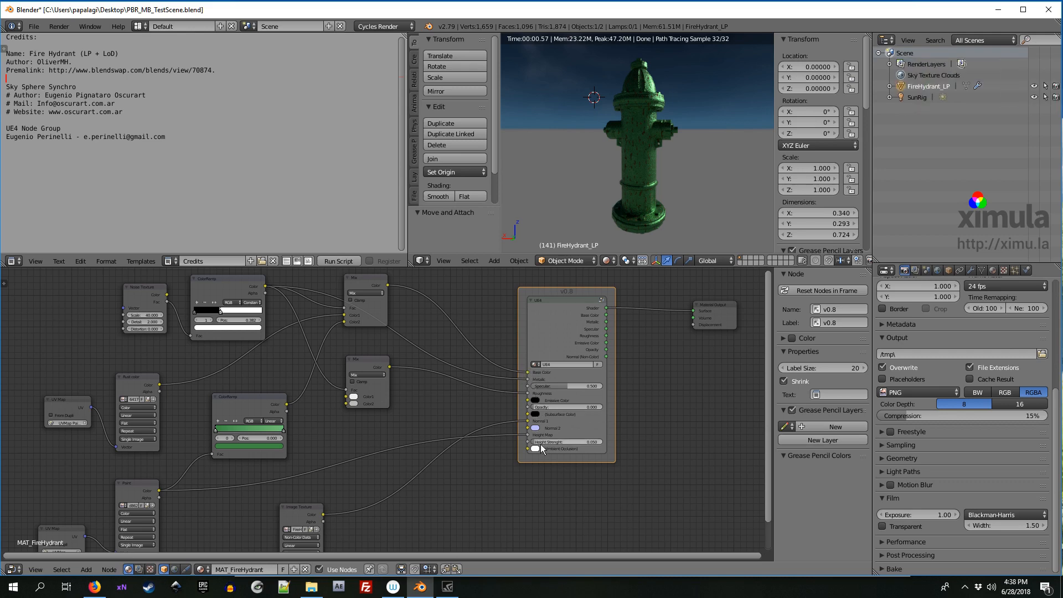
Go inside the UE4 node group and examine its Backface Culling, Texture Bake and Normals + Height frames, then return to the material.
click(557, 297)
key(Tab)
middle_drag(587, 371, 497, 422)
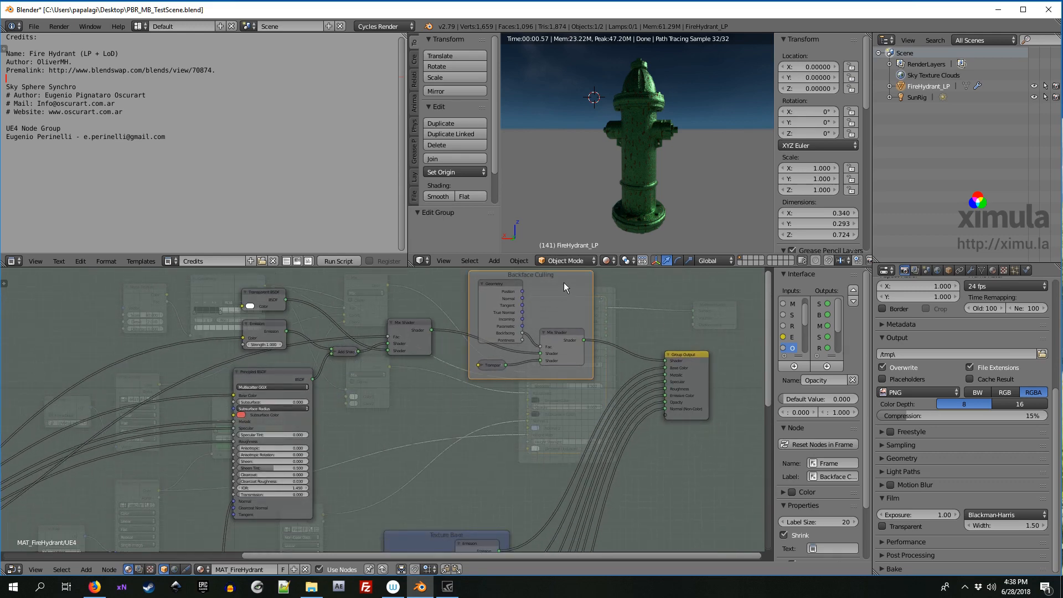
drag(563, 283, 566, 298)
middle_drag(520, 451, 500, 304)
drag(500, 308, 504, 297)
middle_drag(548, 368, 549, 341)
scroll(582, 355, down, 2)
scroll(591, 358, up, 4)
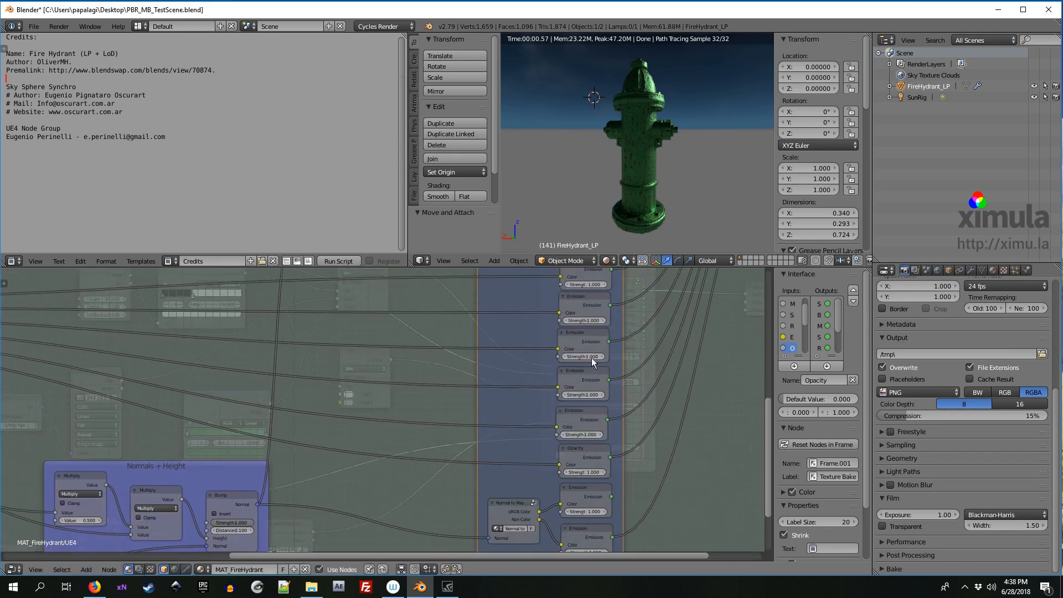
middle_drag(457, 374, 527, 394)
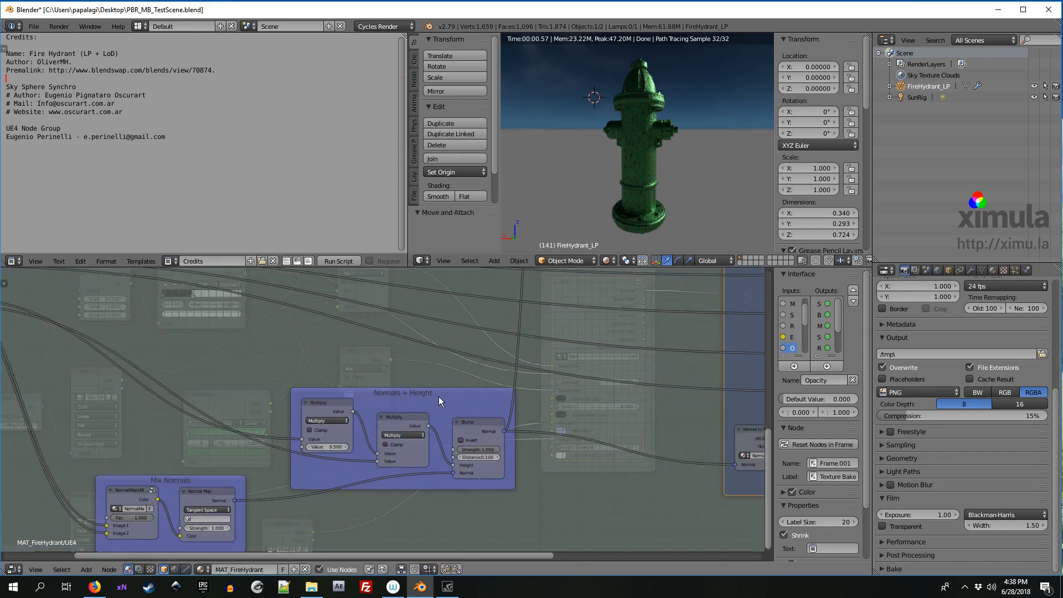
drag(438, 397, 441, 391)
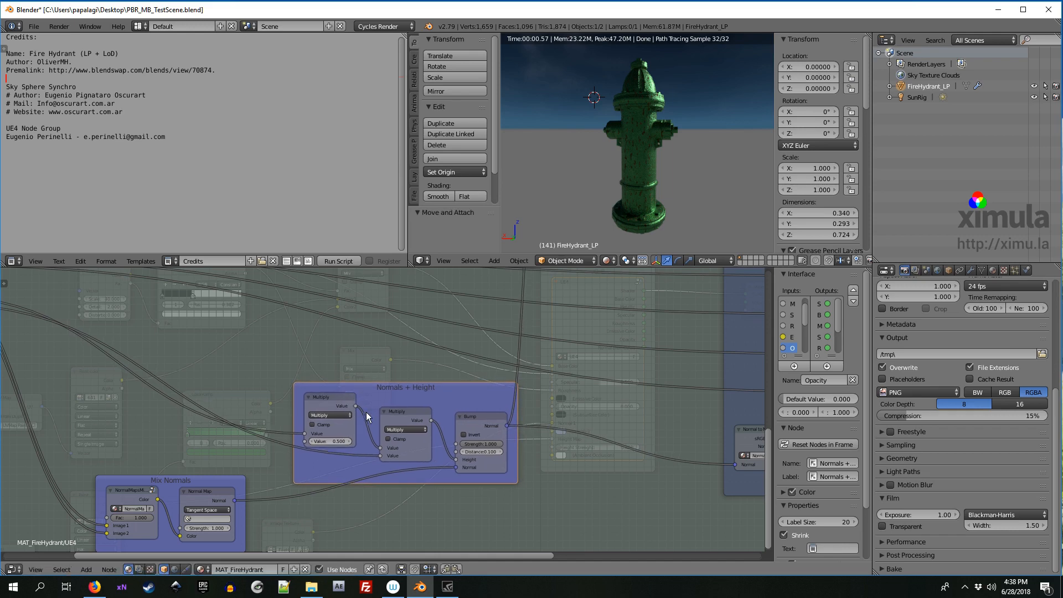
middle_drag(436, 350, 449, 447)
key(Tab)
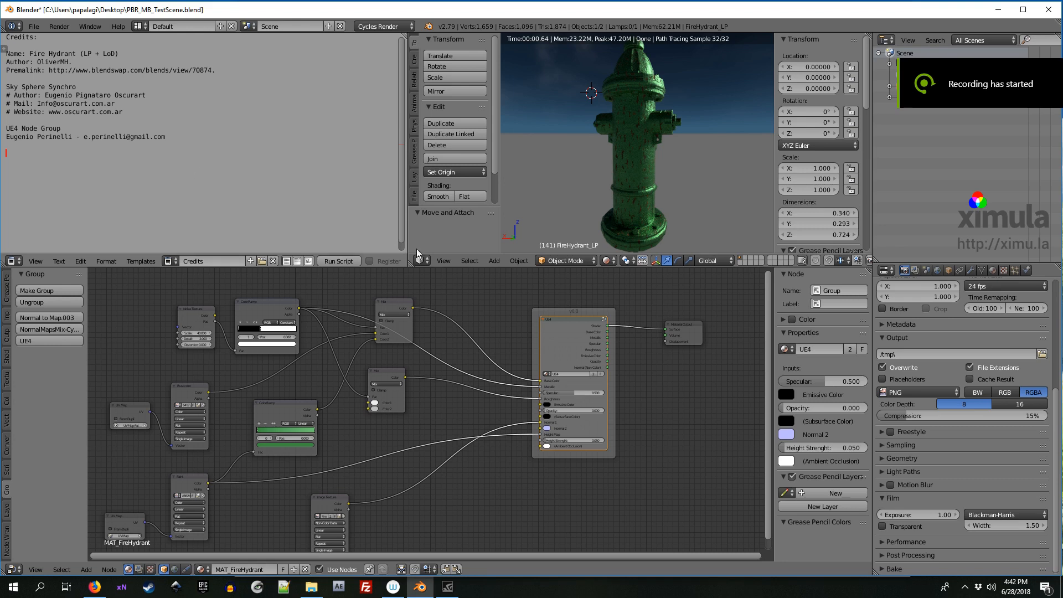
Choose Sky Texture Clouds as the scene's world in the world settings.
drag(585, 319, 588, 315)
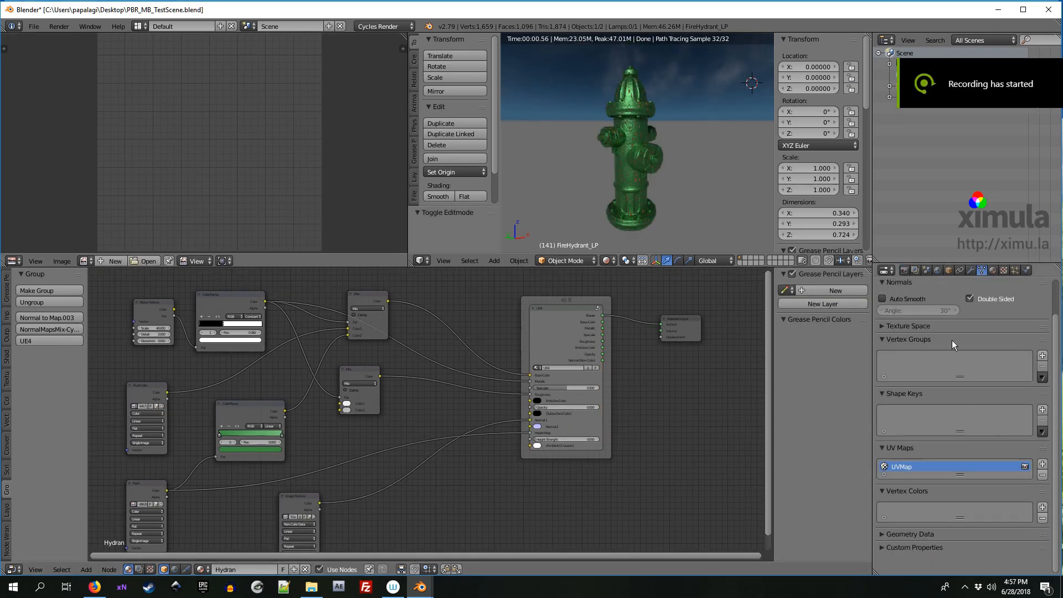
click(938, 270)
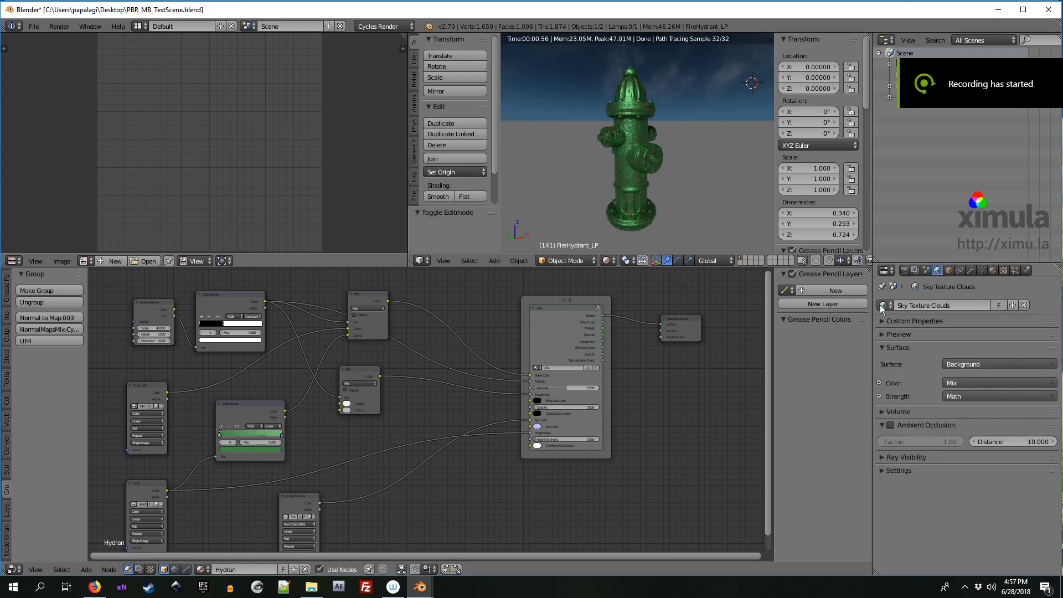
click(884, 306)
click(899, 321)
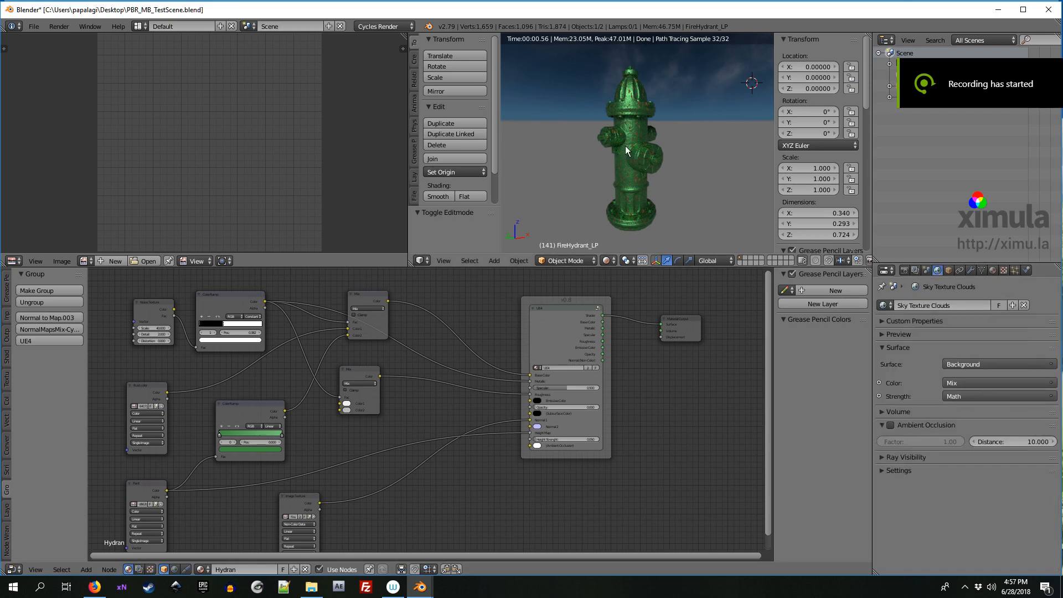
middle_drag(677, 109, 659, 185)
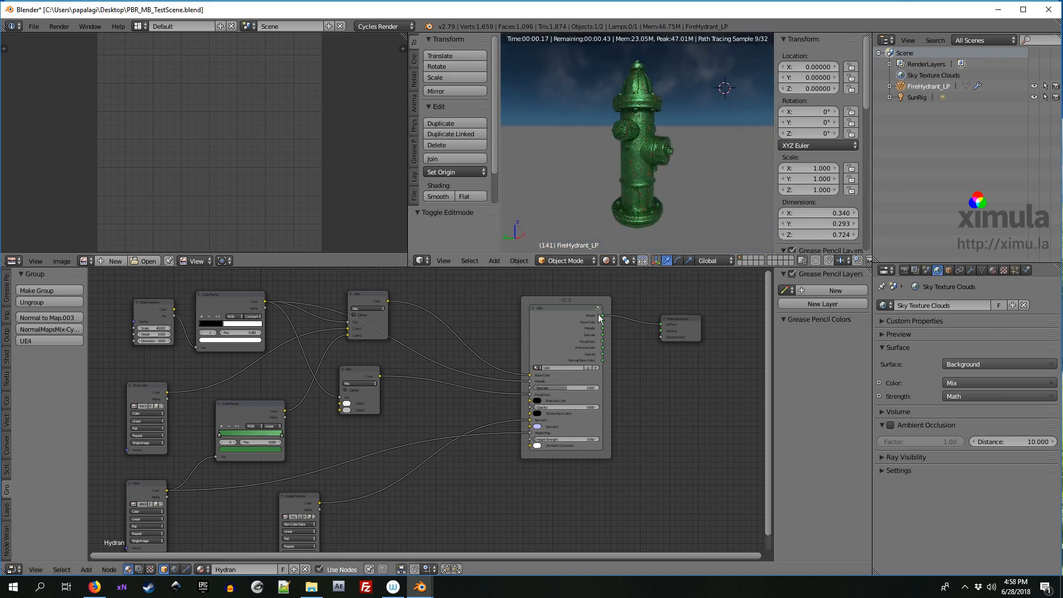
Unlink the Hydran material from the fire hydrant and create a new material with its nodes framed in view.
click(567, 300)
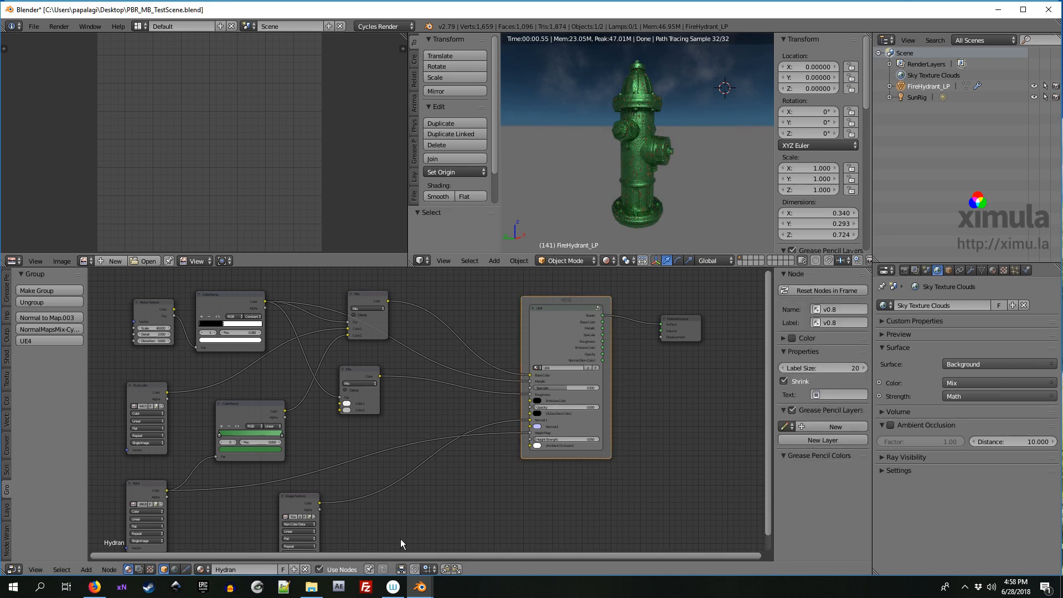
click(305, 569)
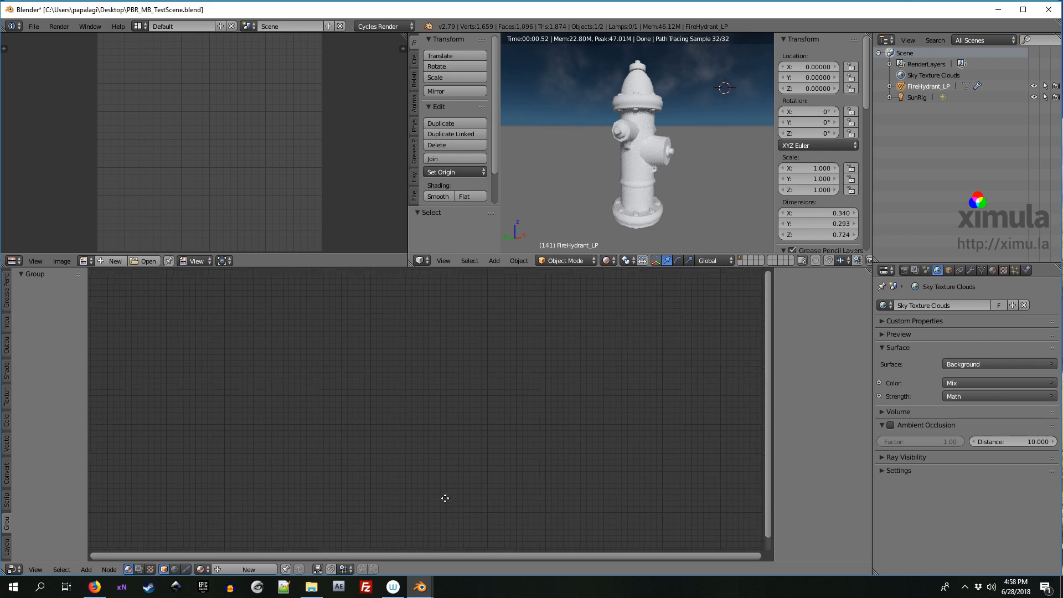
click(249, 569)
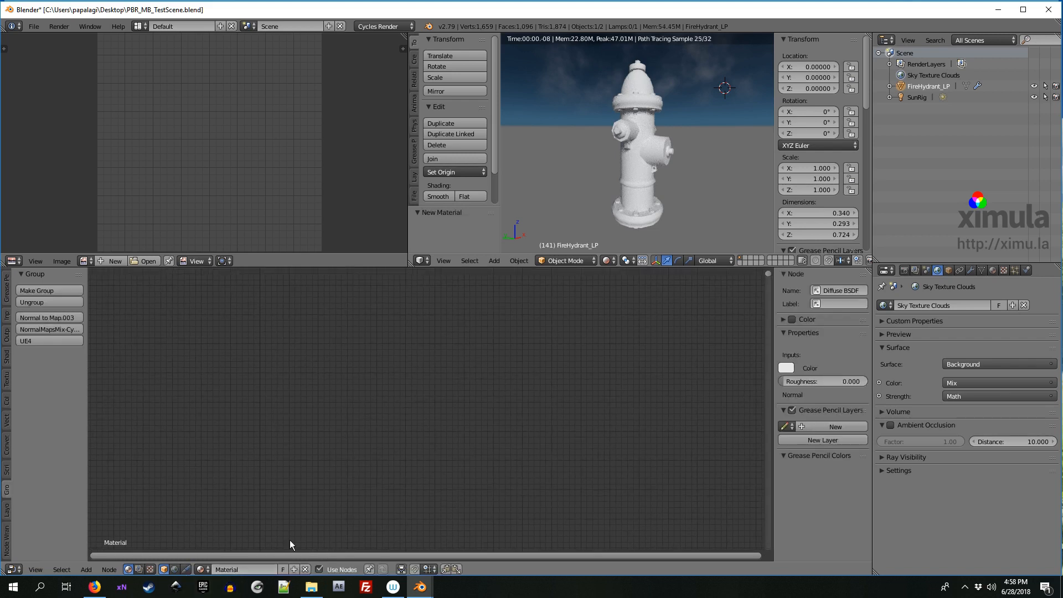
key(Home)
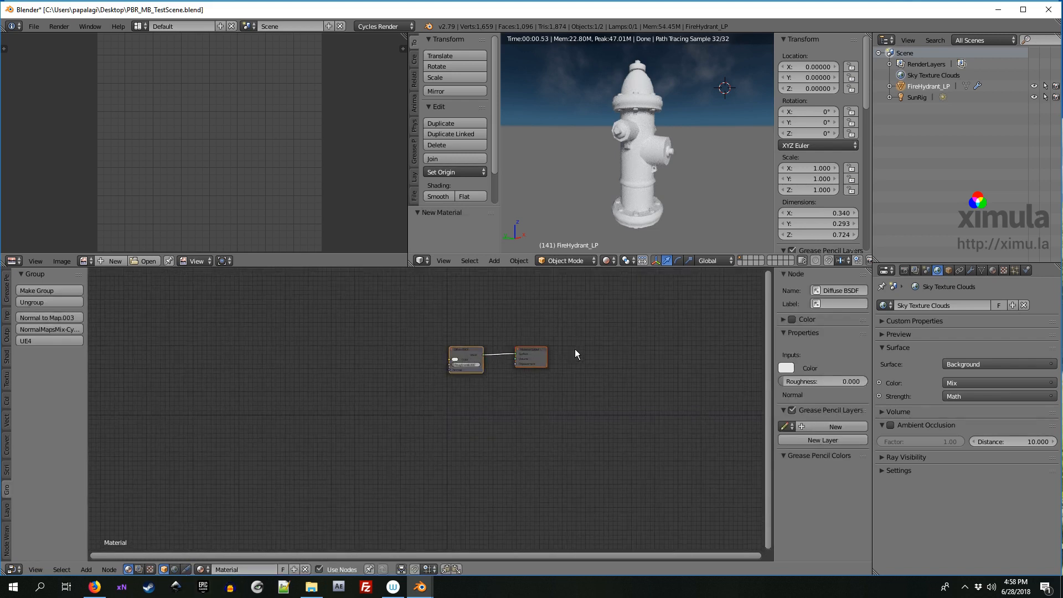
Replace the Diffuse BSDF with a UE4 group node and link its Shader output to the Material Output's Surface.
middle_drag(519, 408, 449, 472)
click(37, 341)
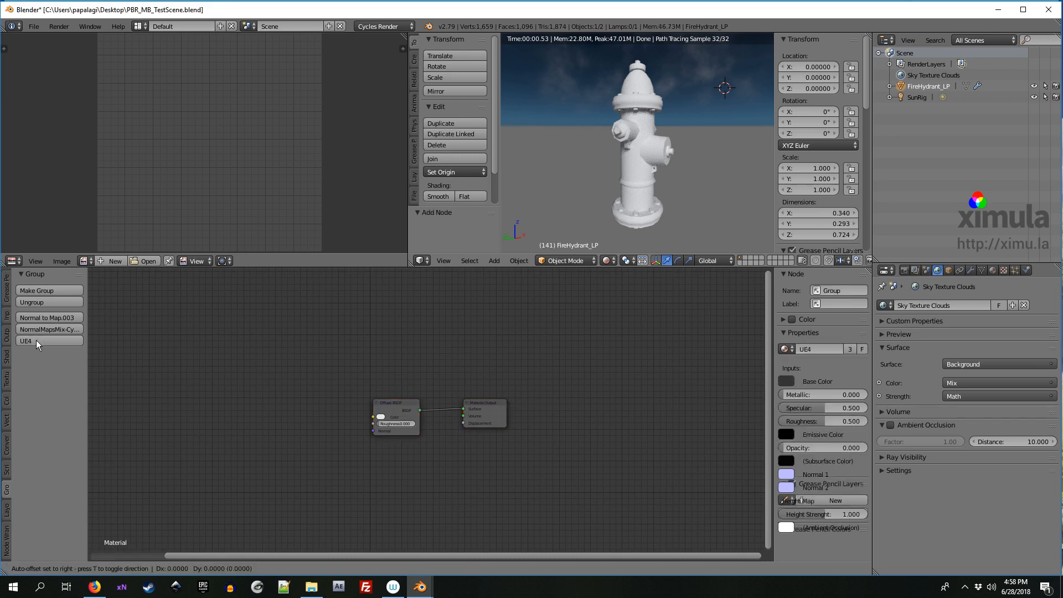
click(297, 337)
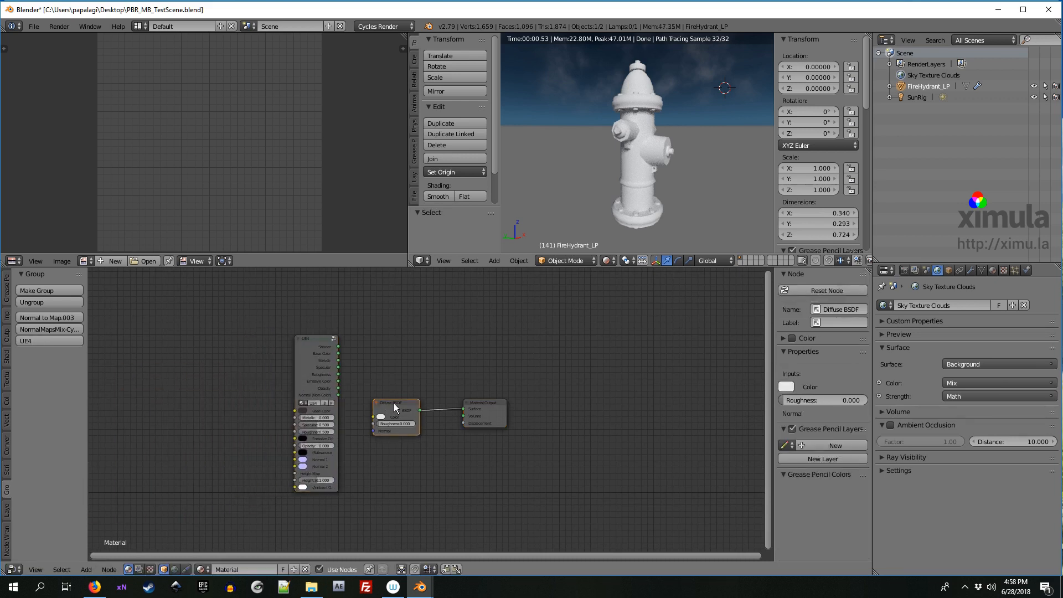
key(x)
drag(338, 347, 522, 387)
drag(326, 339, 448, 330)
middle_drag(328, 367, 359, 373)
Display the FireHydrant_Normal_01b.tga image in the image editor and fit more of it in view.
click(89, 261)
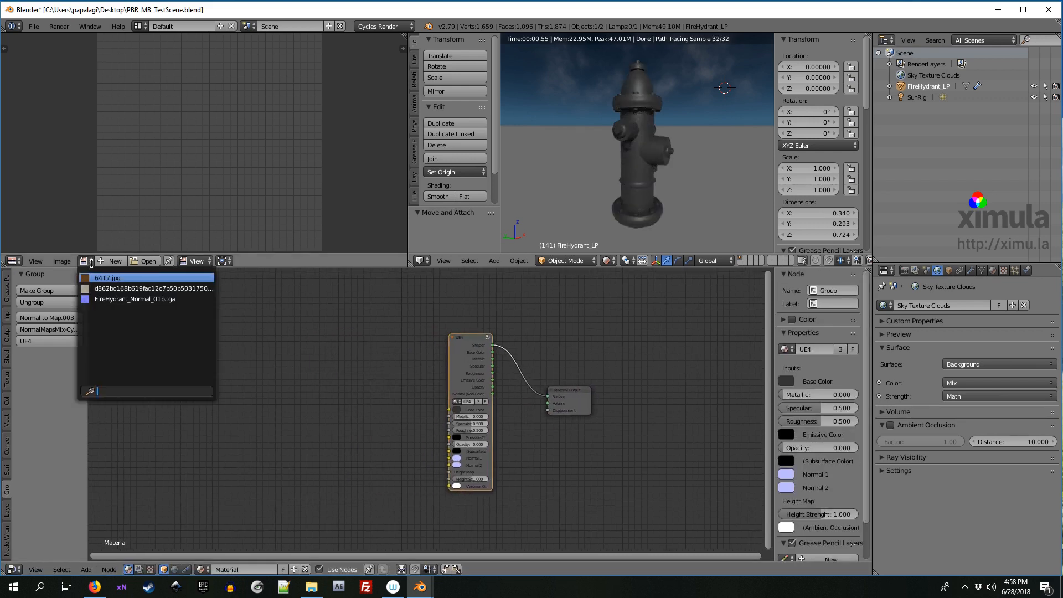
click(111, 299)
scroll(200, 171, down, 2)
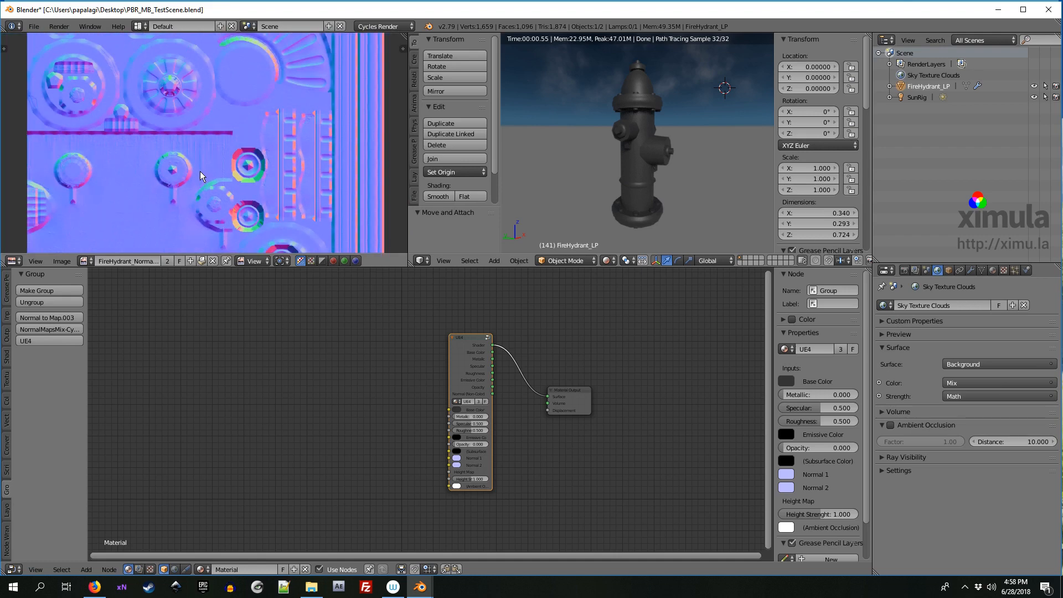
scroll(201, 171, down, 4)
scroll(198, 137, up, 2)
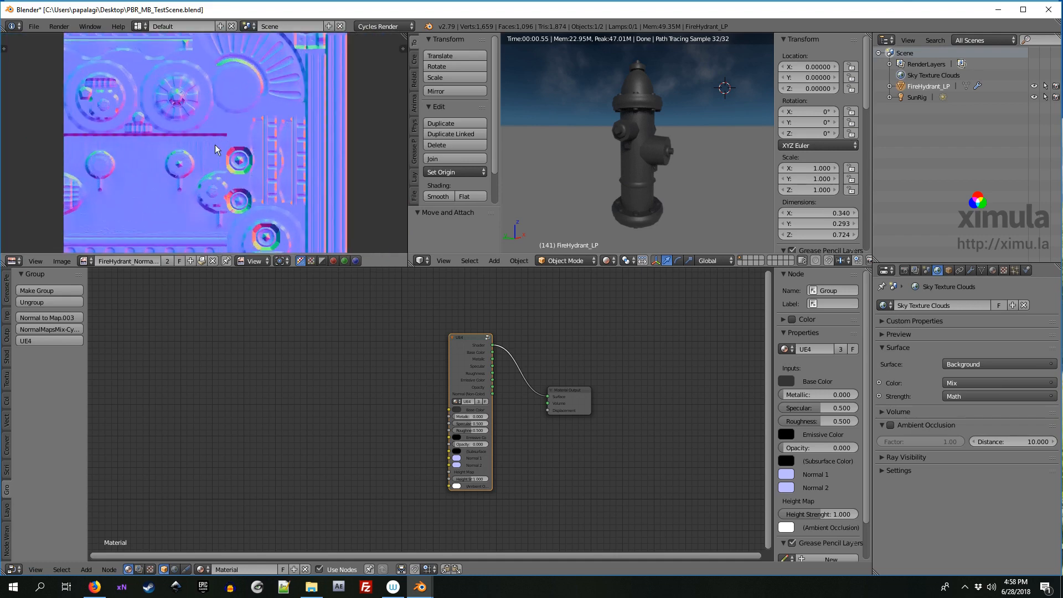
Add the normal map as an Image Texture node, link its Color to the UE4 group's Normal 1 input, and space the nodes out.
drag(89, 261, 450, 458)
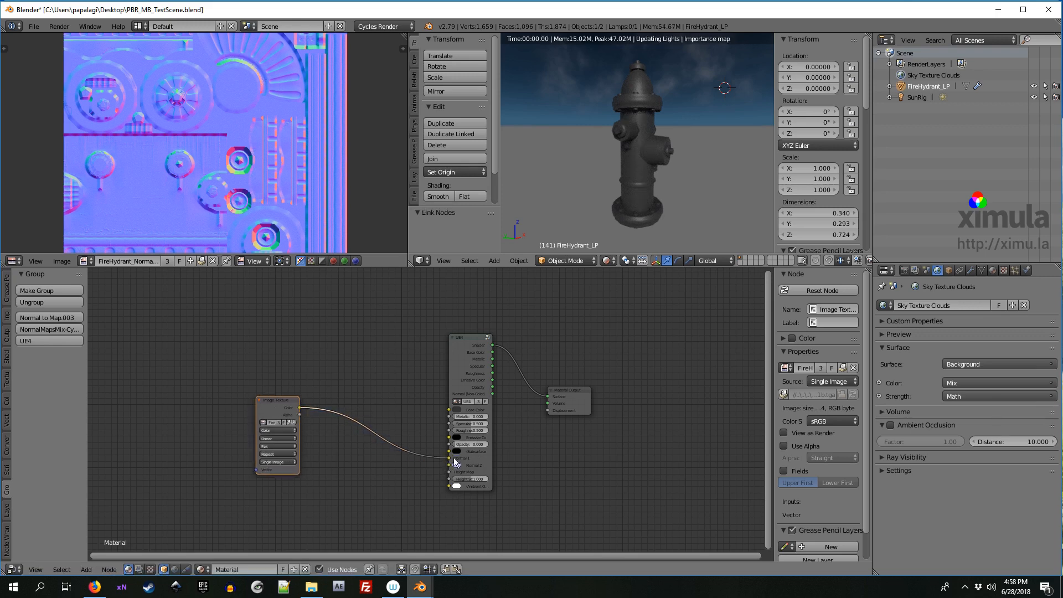
drag(467, 356, 458, 360)
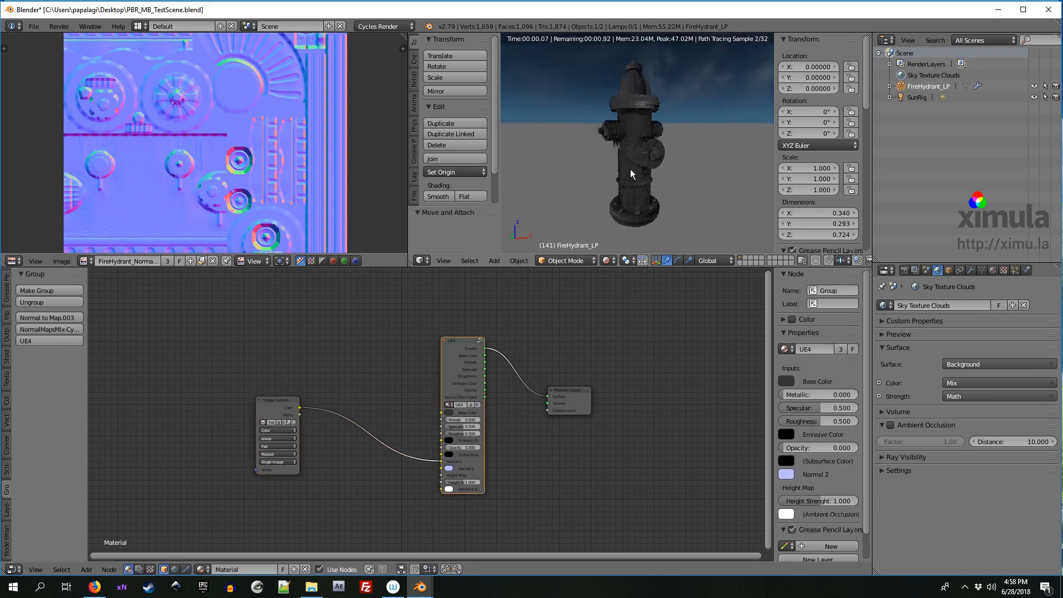
scroll(631, 168, up, 4)
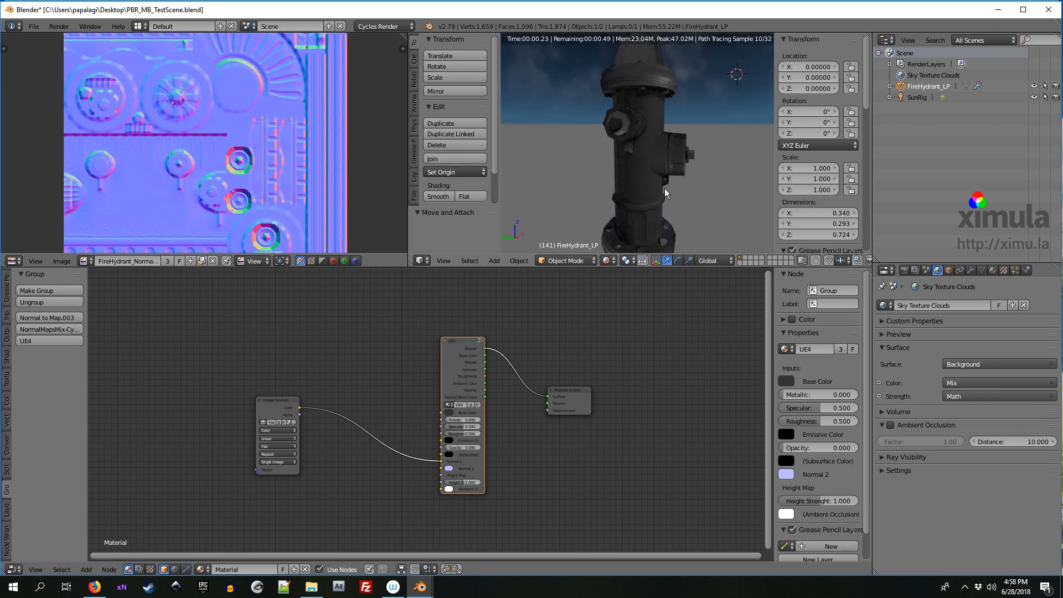
scroll(661, 189, down, 4)
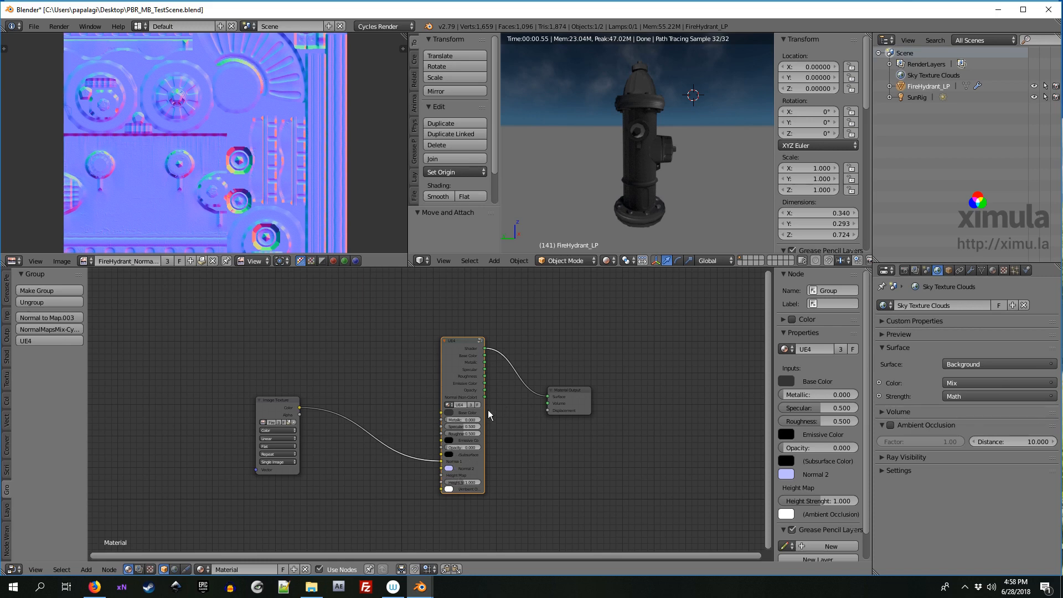
drag(282, 398, 284, 435)
scroll(650, 181, up, 1)
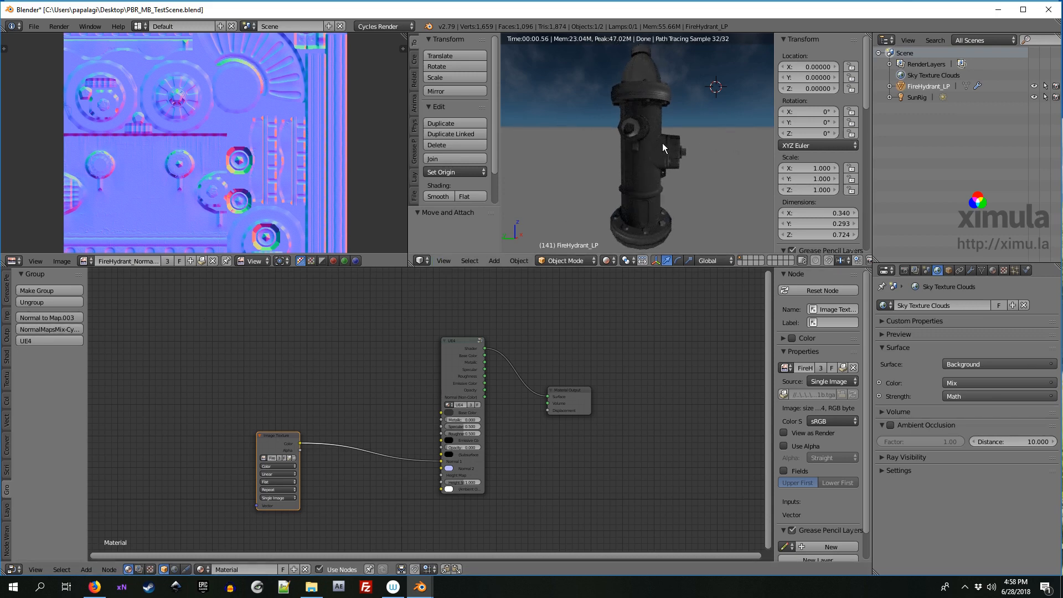
Add a Noise Texture node above the image texture and link its Color, then its Fac output, to the UE4 group's Base Color.
click(6, 387)
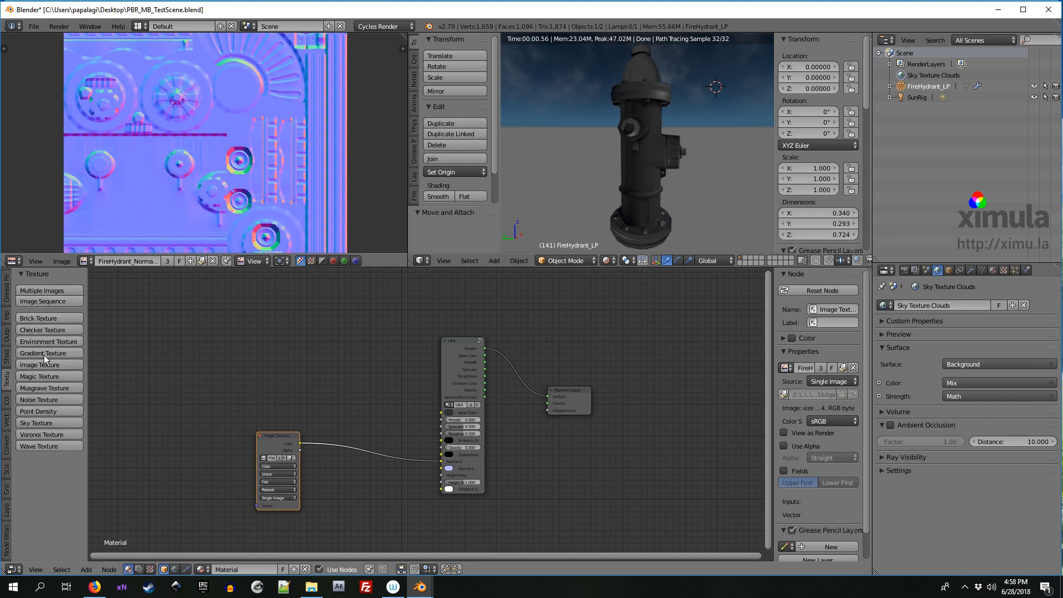
click(44, 399)
click(288, 312)
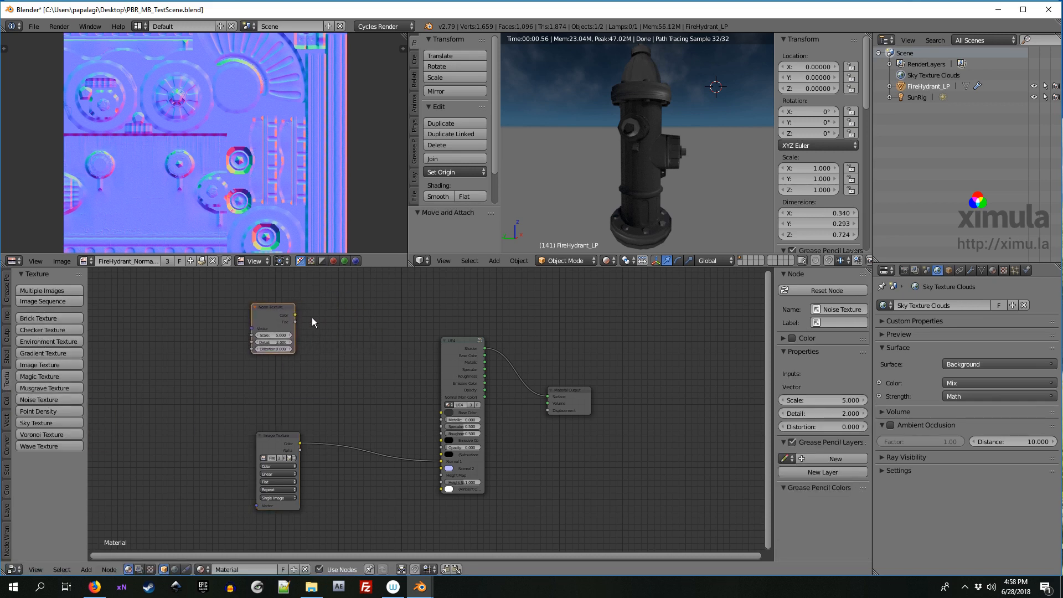
drag(294, 314, 441, 413)
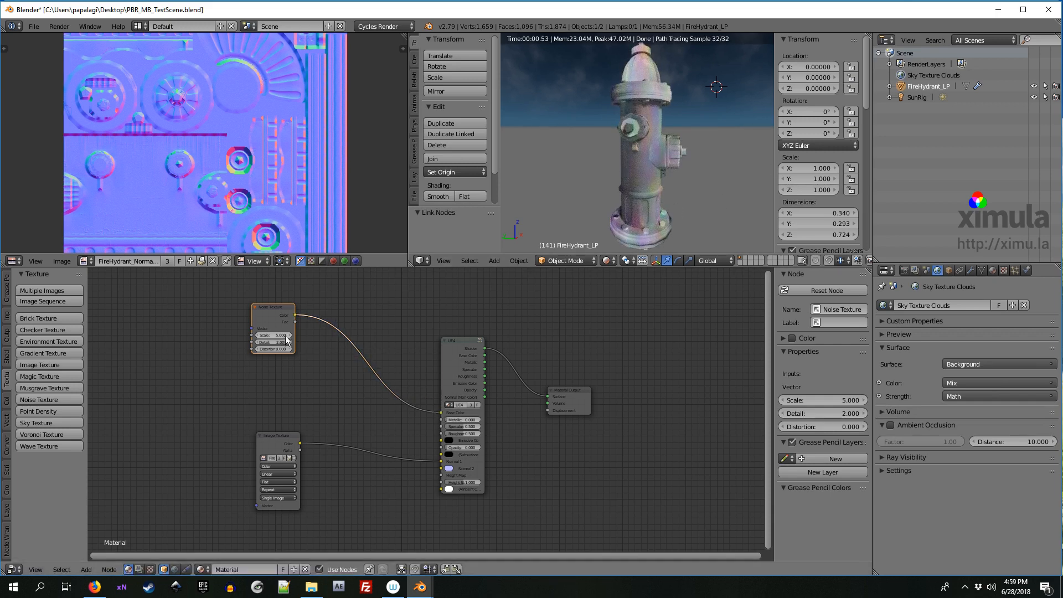
drag(295, 322, 441, 412)
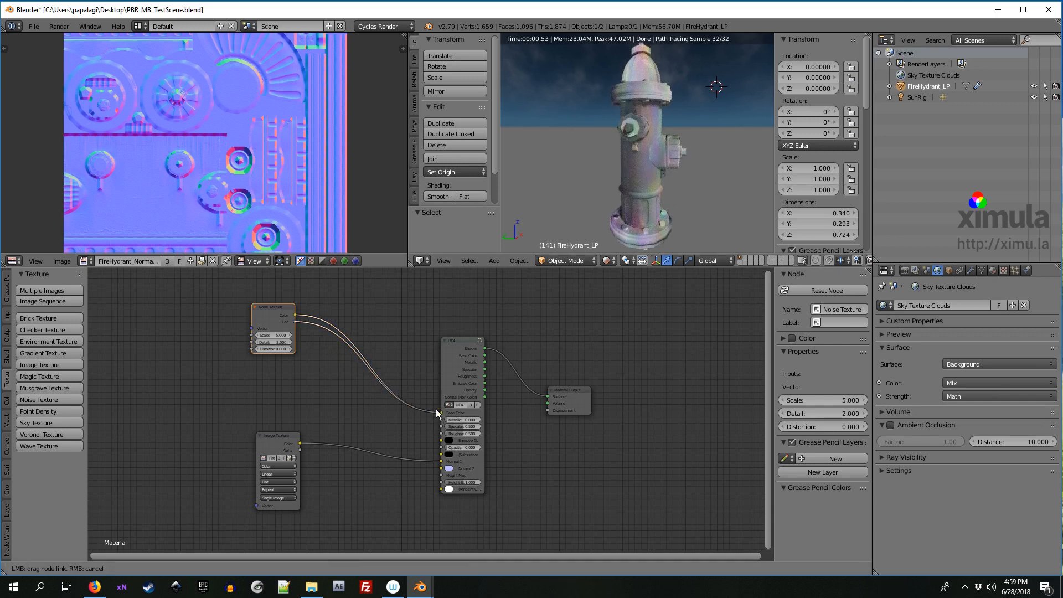
Move the Noise Texture node further from the UE4 group and set its Scale to 25.
drag(275, 310, 238, 325)
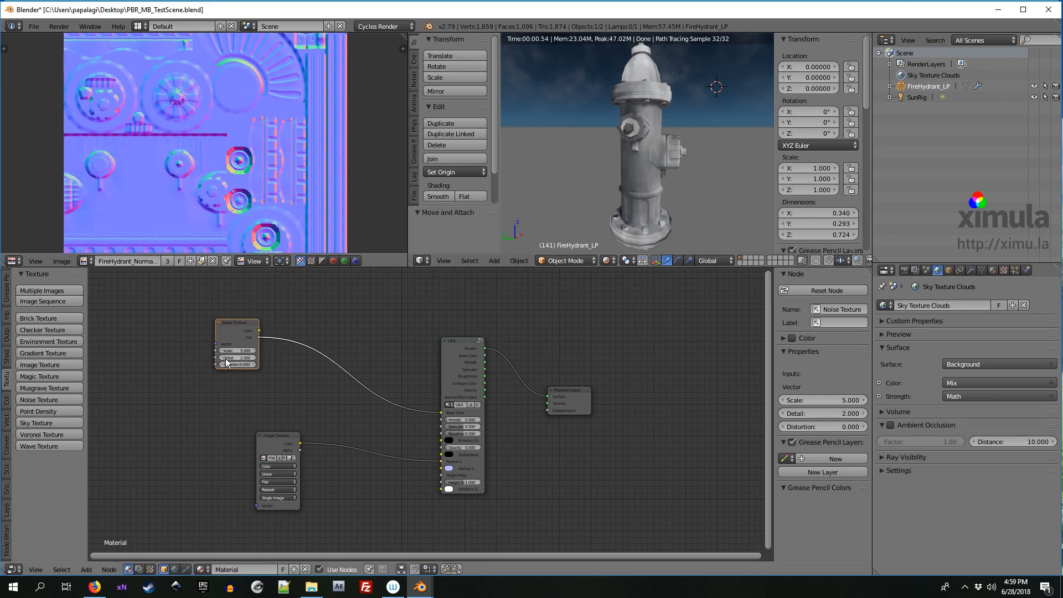
click(235, 350)
text(25)
key(Return)
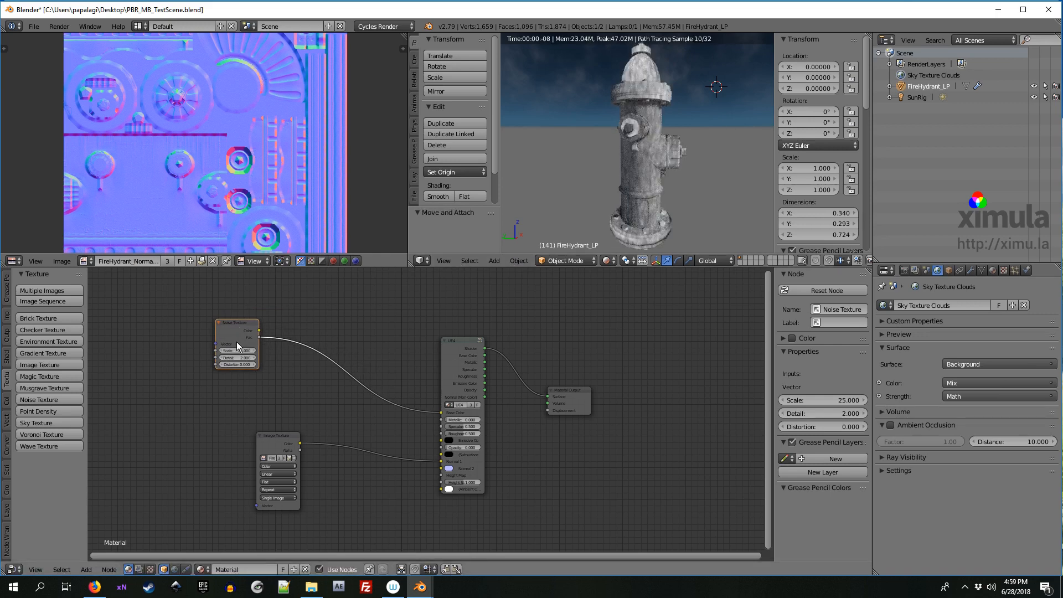
Insert a ColorRamp node between the Noise Texture and Base Color, with Constant interpolation and its white stop at 0.416.
key(shift+a)
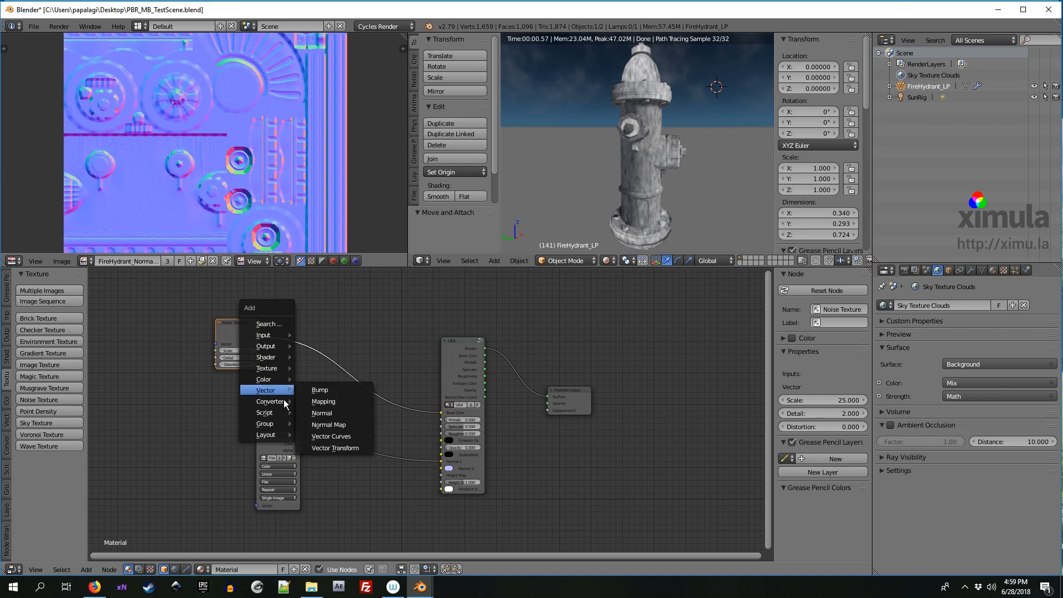
mouse_move(284, 403)
click(321, 402)
click(324, 326)
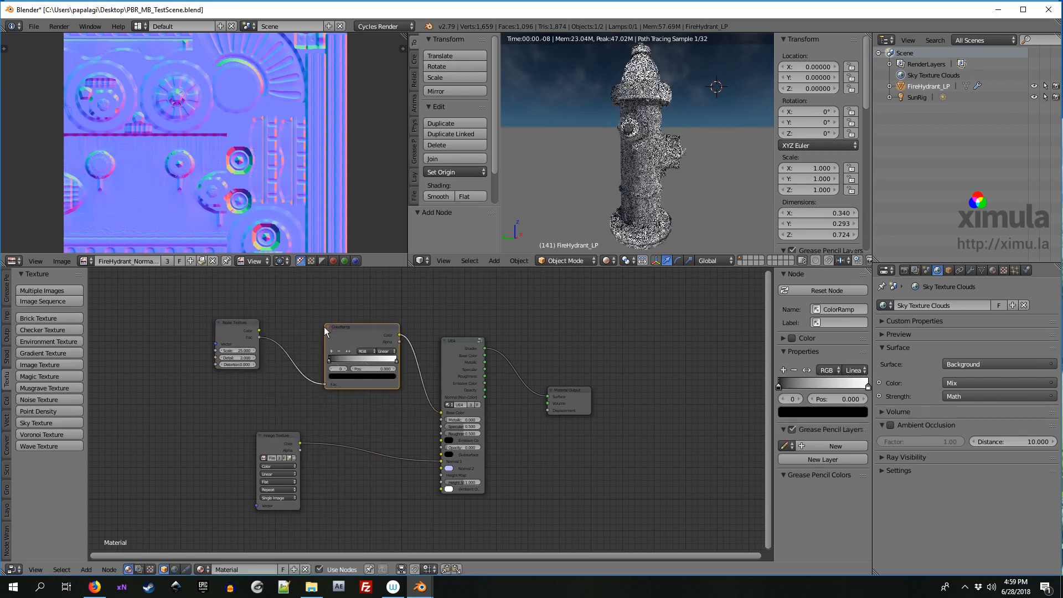
click(390, 352)
click(387, 317)
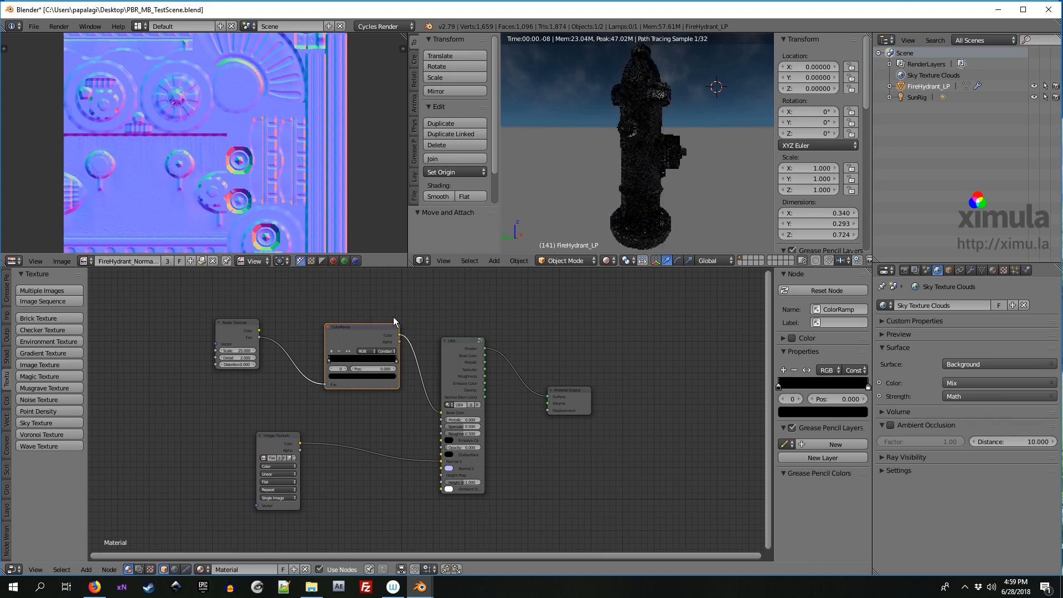
drag(396, 363, 352, 363)
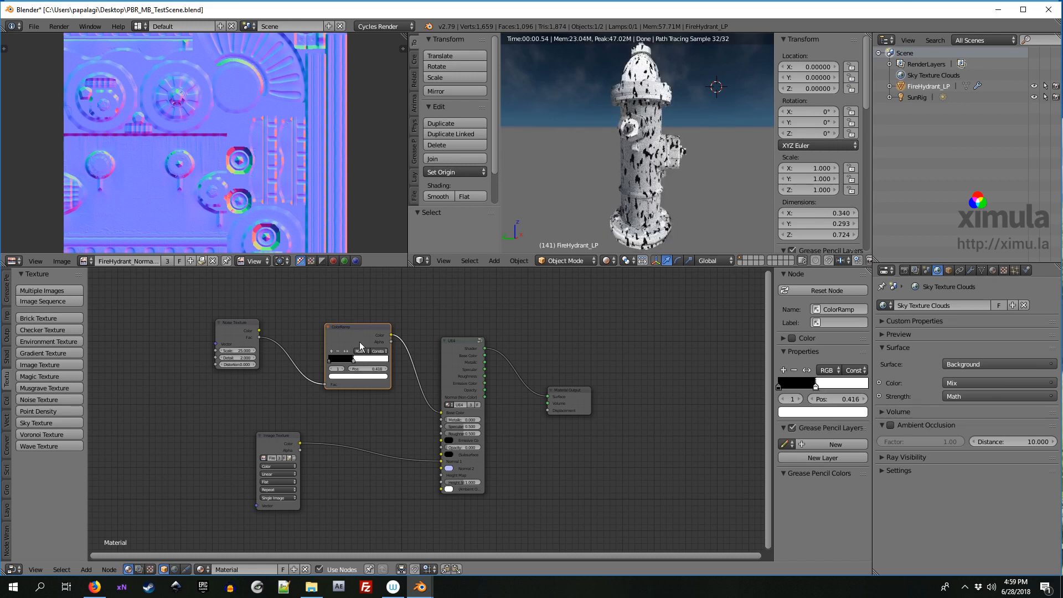
Space the Noise Texture and ColorRamp nodes out and link the ColorRamp's Color to the UE4 group's Metallic input.
drag(252, 321, 184, 332)
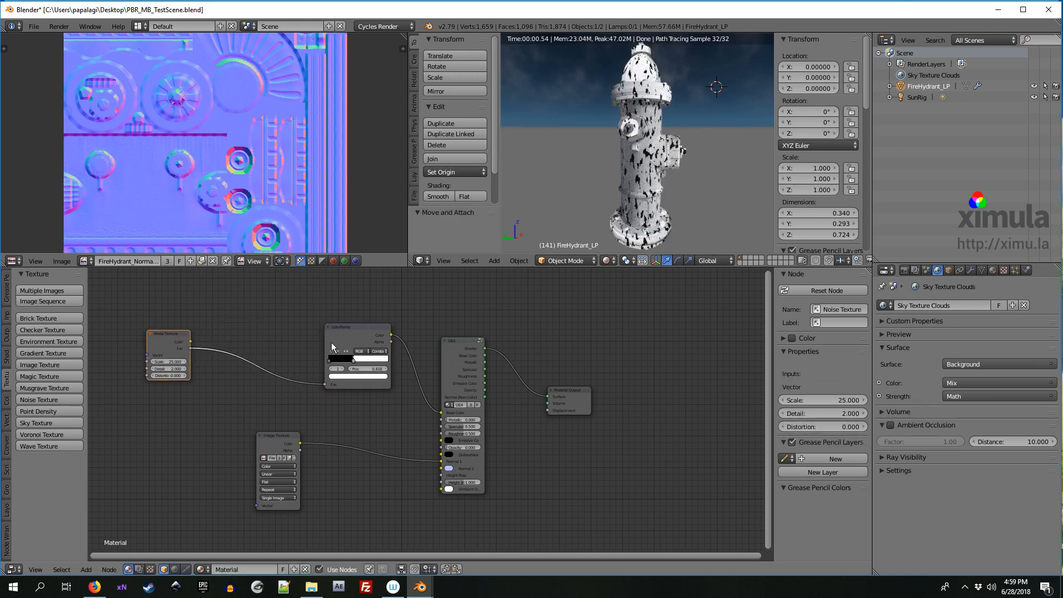
drag(343, 324, 441, 421)
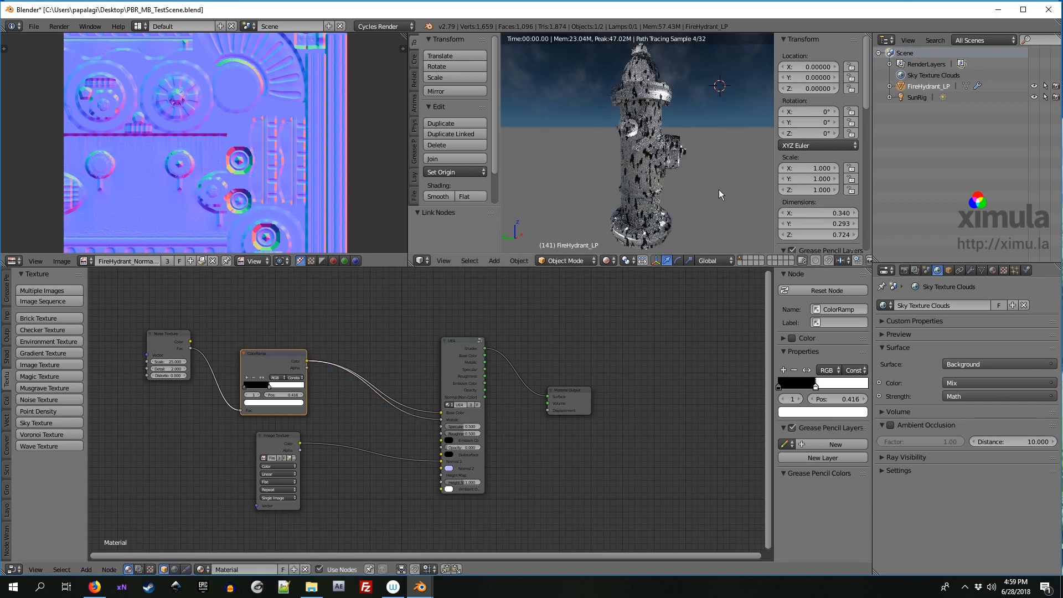
middle_drag(489, 489, 512, 489)
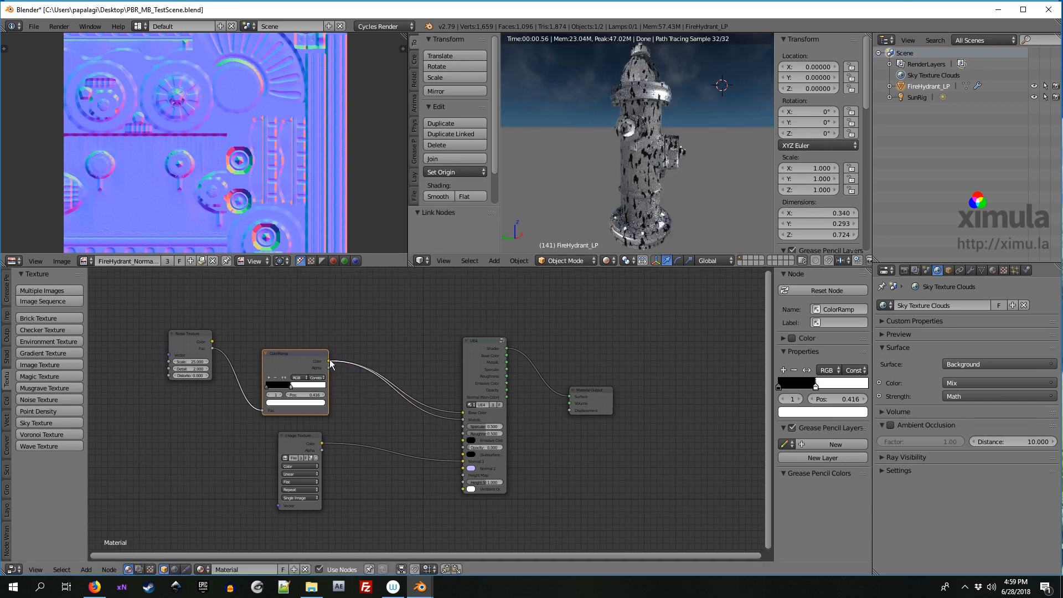
Link the ColorRamp's Color to the UE4 group's Height Map input and inspect the rendered hydrant up close.
drag(329, 361, 463, 475)
scroll(635, 192, up, 2)
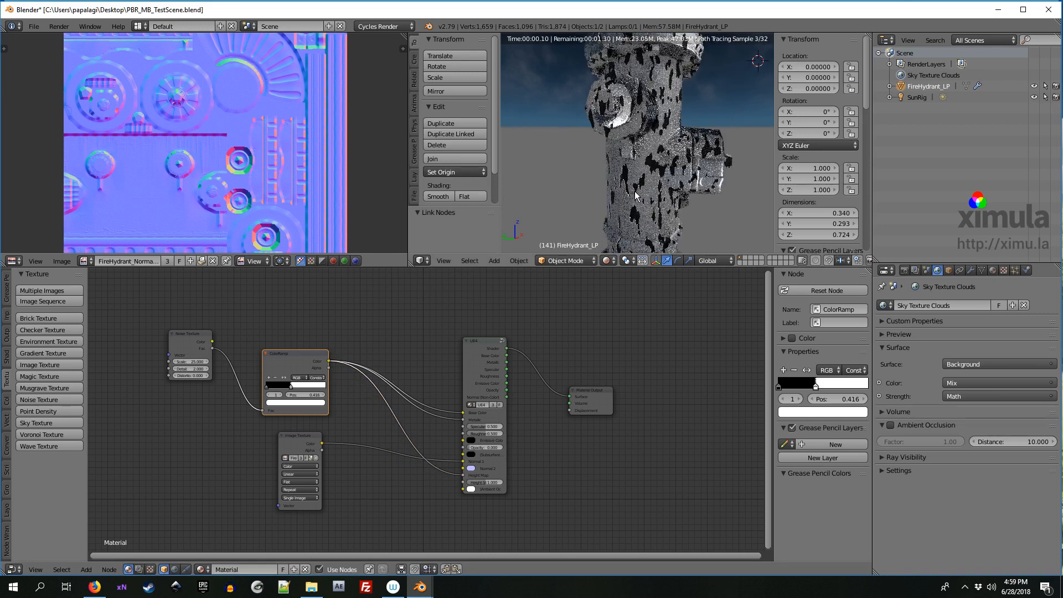
middle_drag(629, 178, 679, 180)
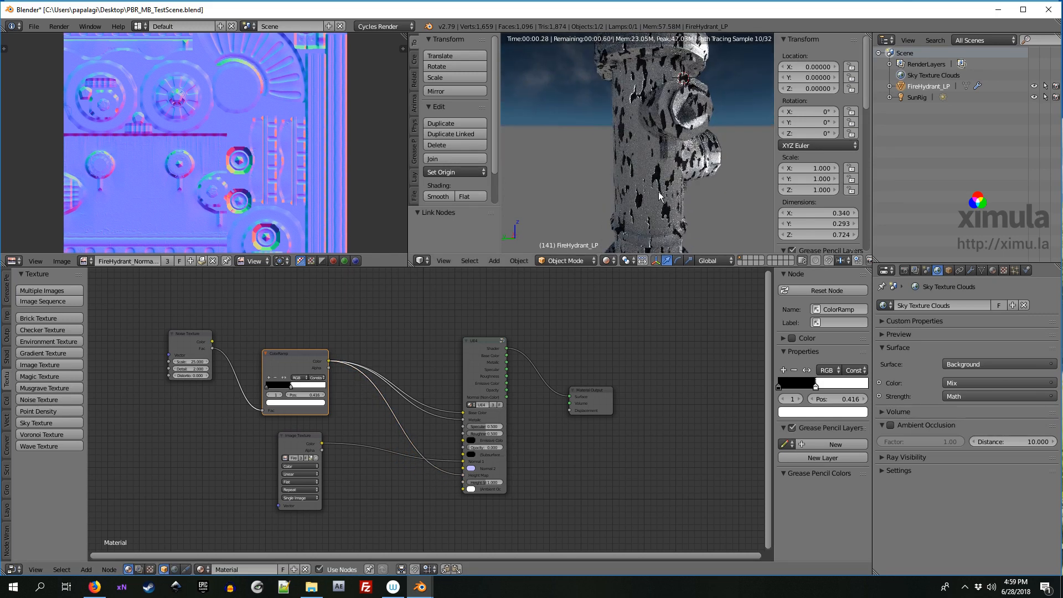
scroll(653, 194, down, 4)
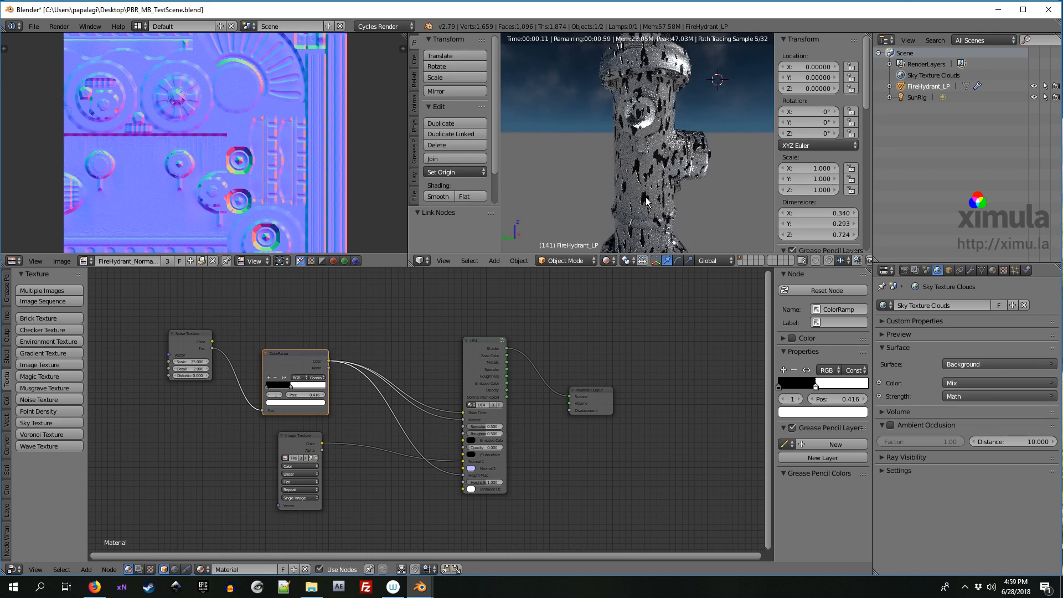
middle_drag(649, 198, 643, 200)
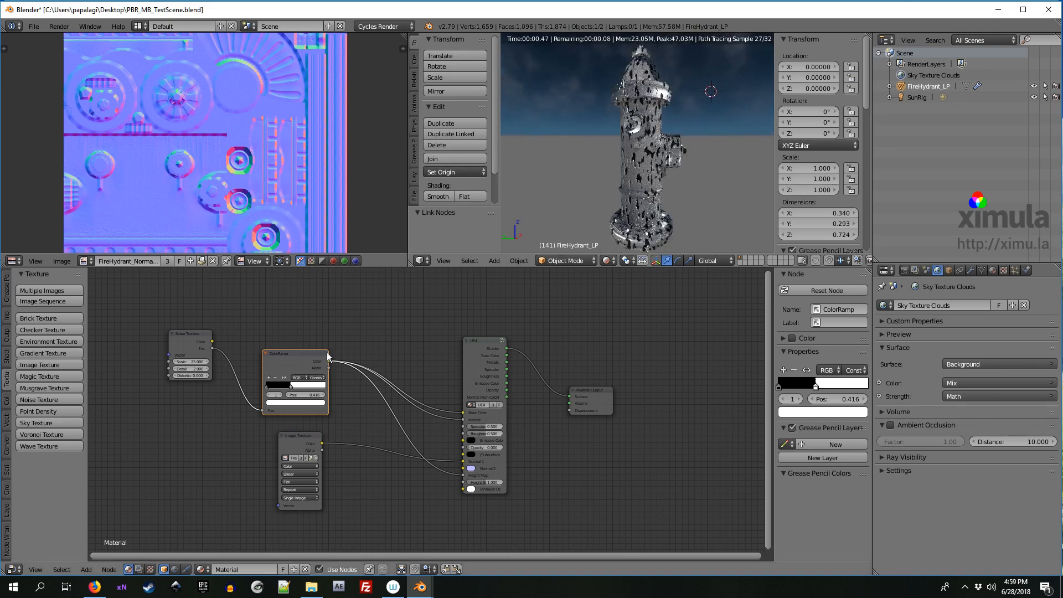
Duplicate the ColorRamp above the original, feed it the noise Fac, and link its Color to the UE4 group's Base Color.
drag(314, 353, 311, 351)
key(shift+d)
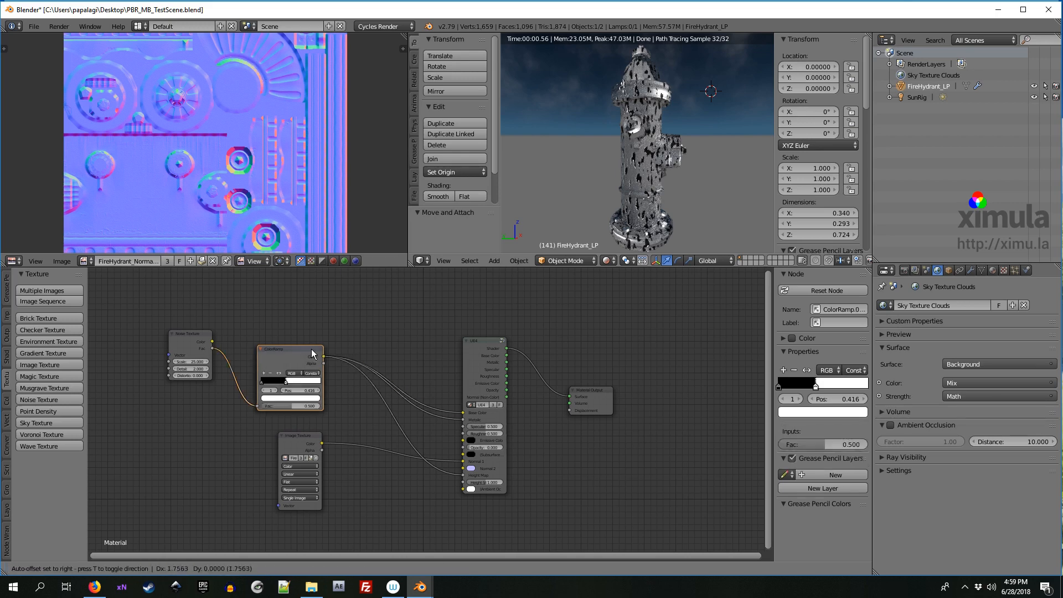
click(308, 288)
middle_drag(336, 325, 339, 334)
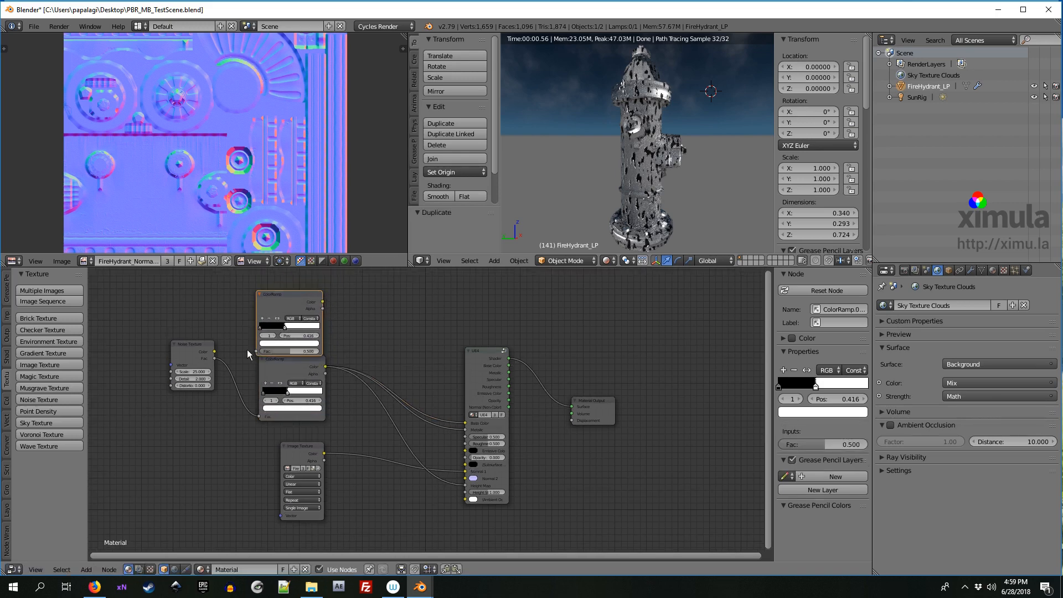
drag(215, 358, 256, 351)
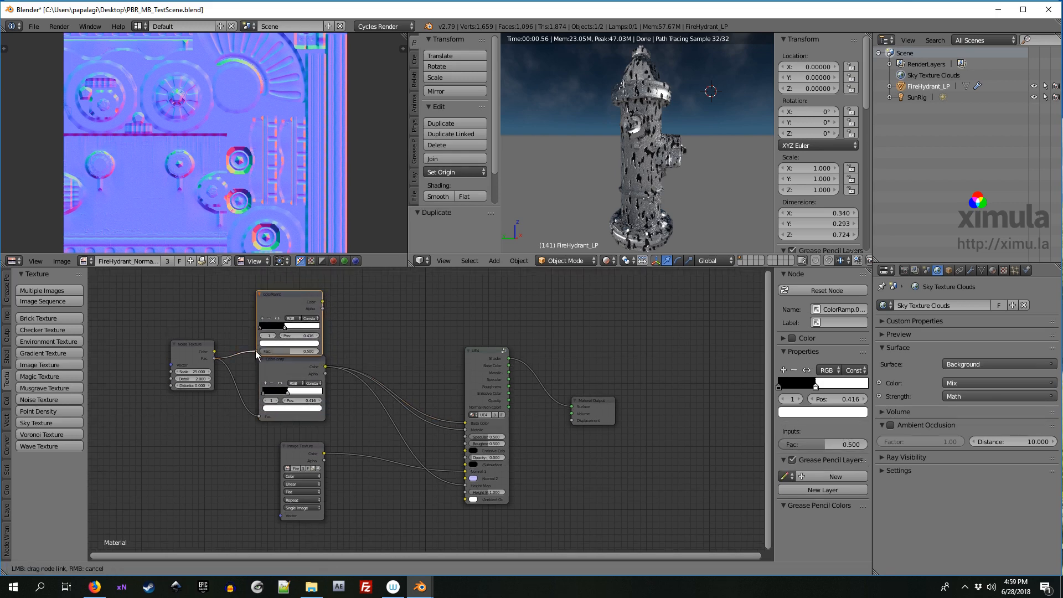
drag(288, 297, 466, 423)
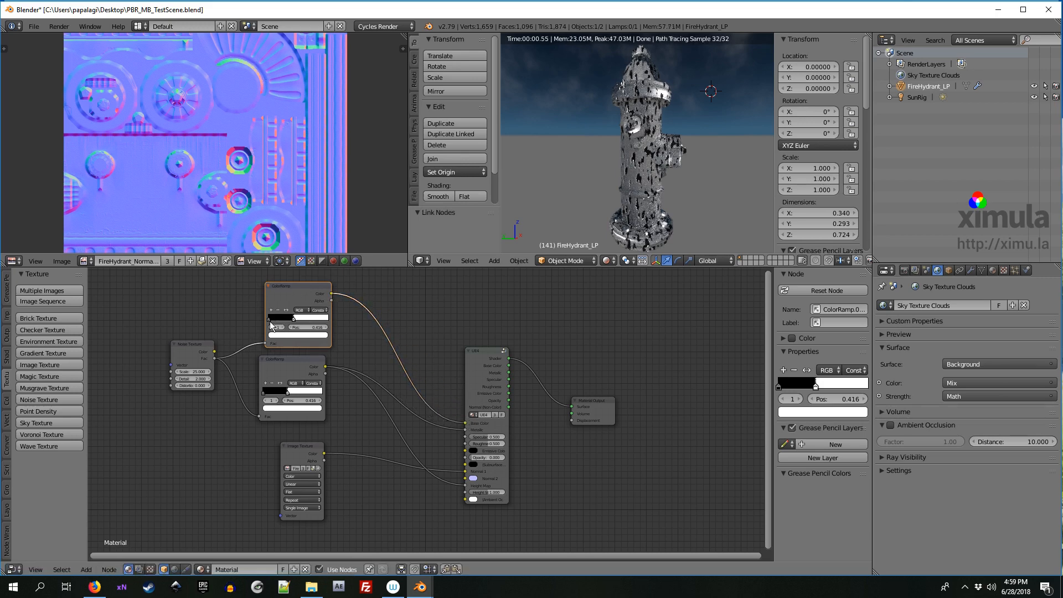
Change the black stop of the upper ColorRamp to a rusty brown.
click(267, 320)
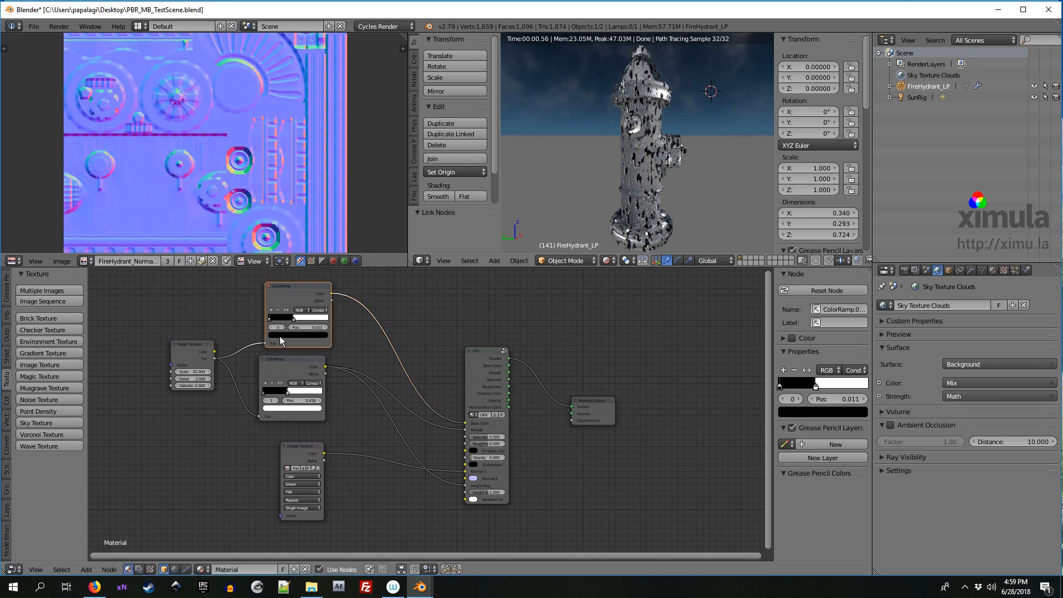
click(280, 336)
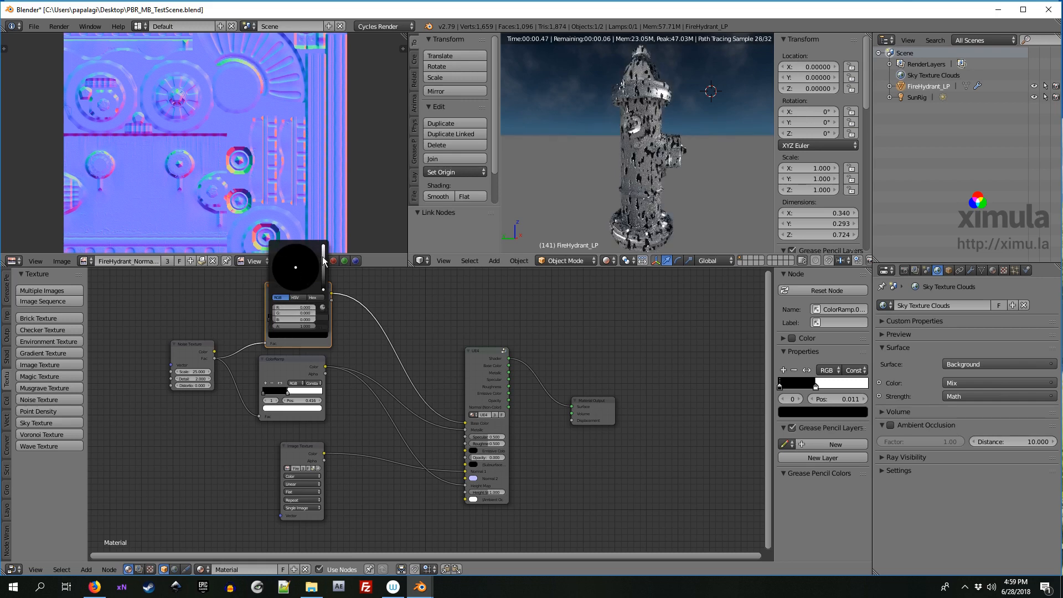
scroll(296, 269, up, 10)
click(289, 284)
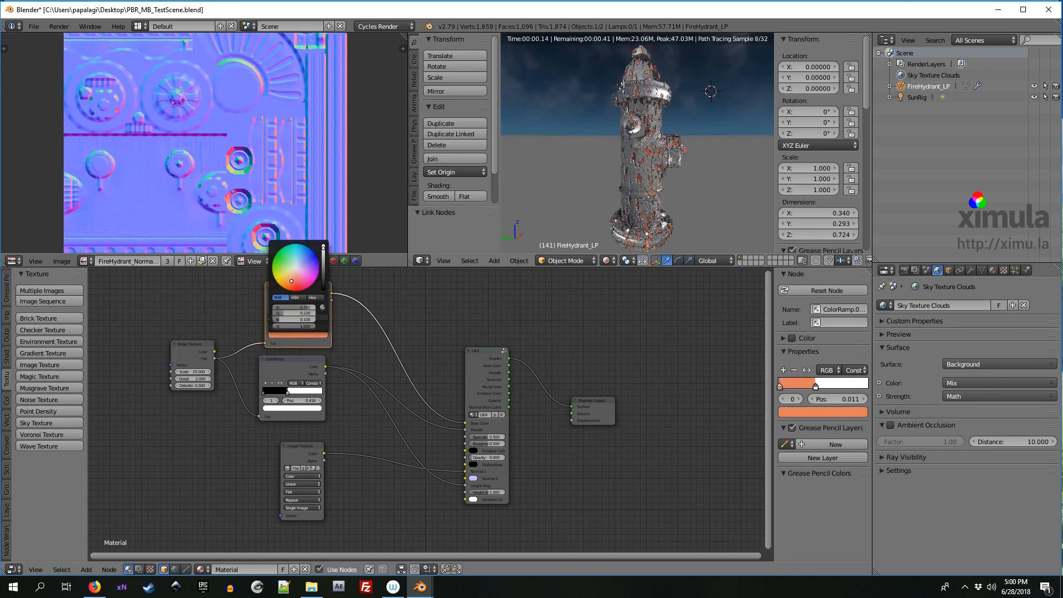
drag(289, 284, 289, 279)
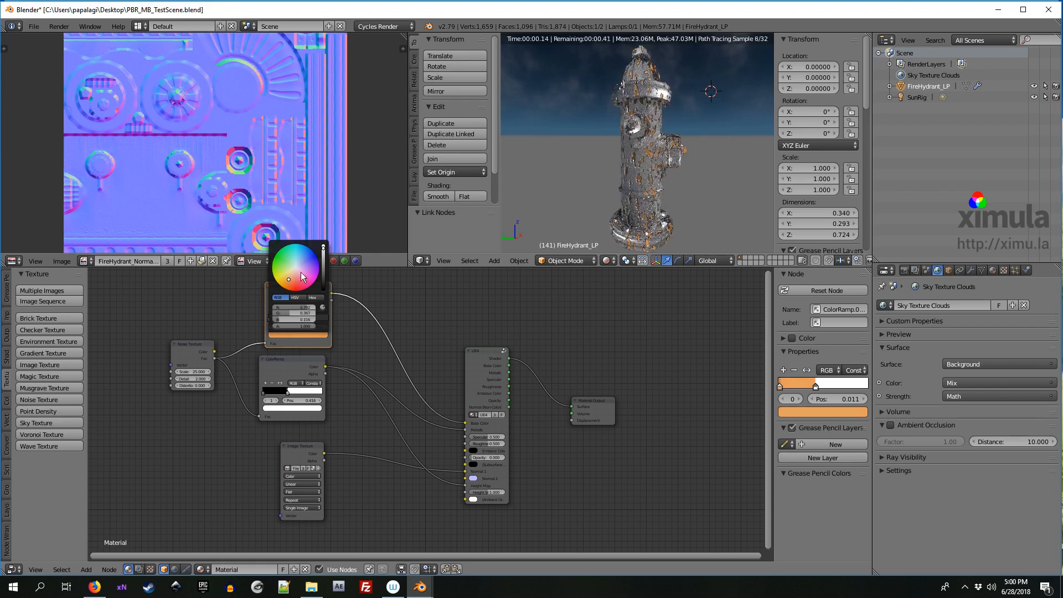
drag(323, 248, 323, 268)
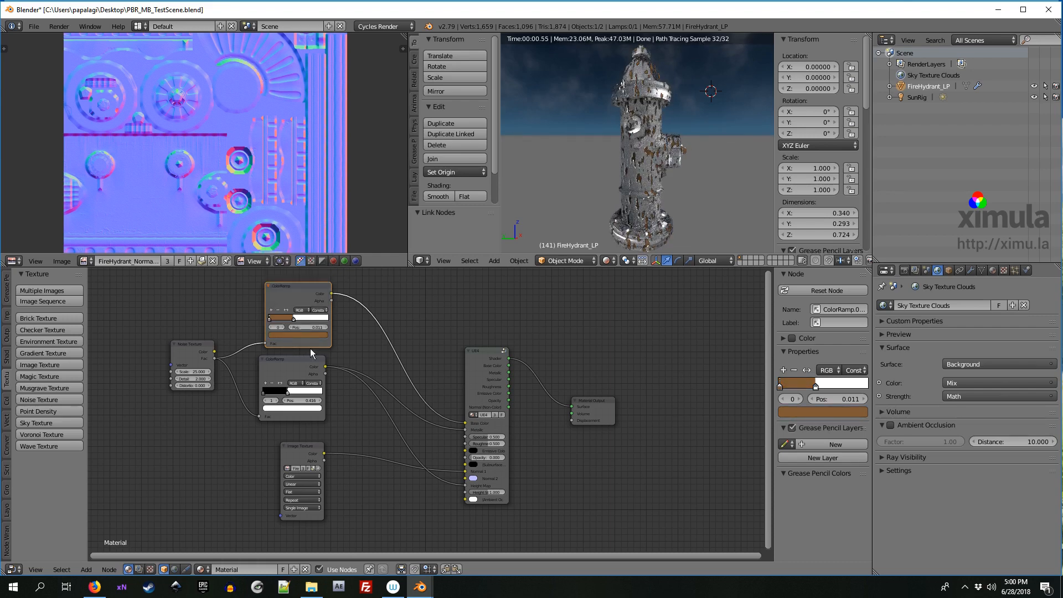
Change the white stop of the upper ColorRamp to a darker green and check the hydrant up close.
click(293, 320)
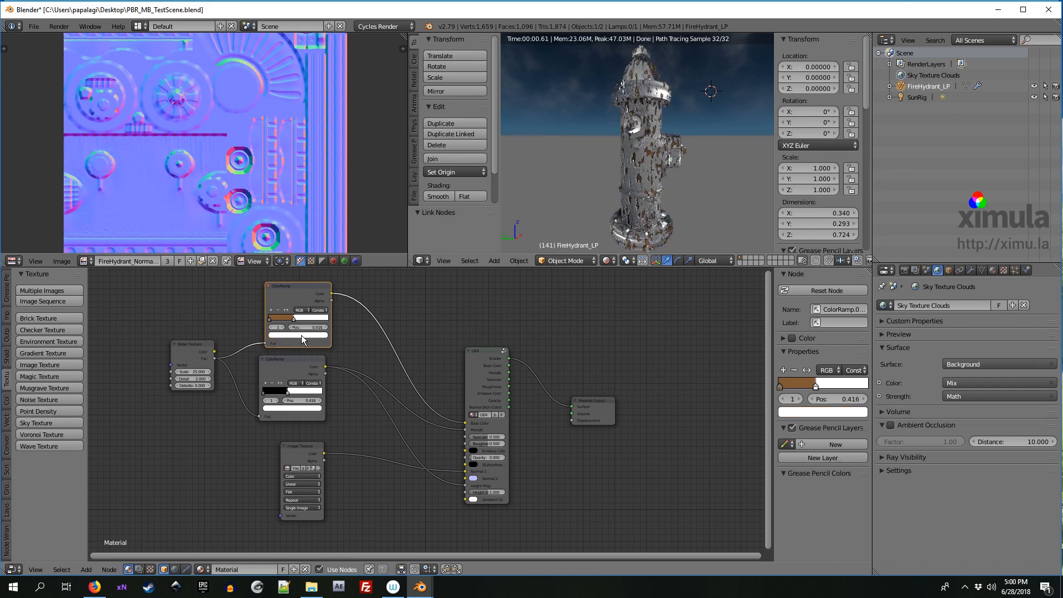
click(301, 335)
click(282, 265)
drag(282, 264, 323, 264)
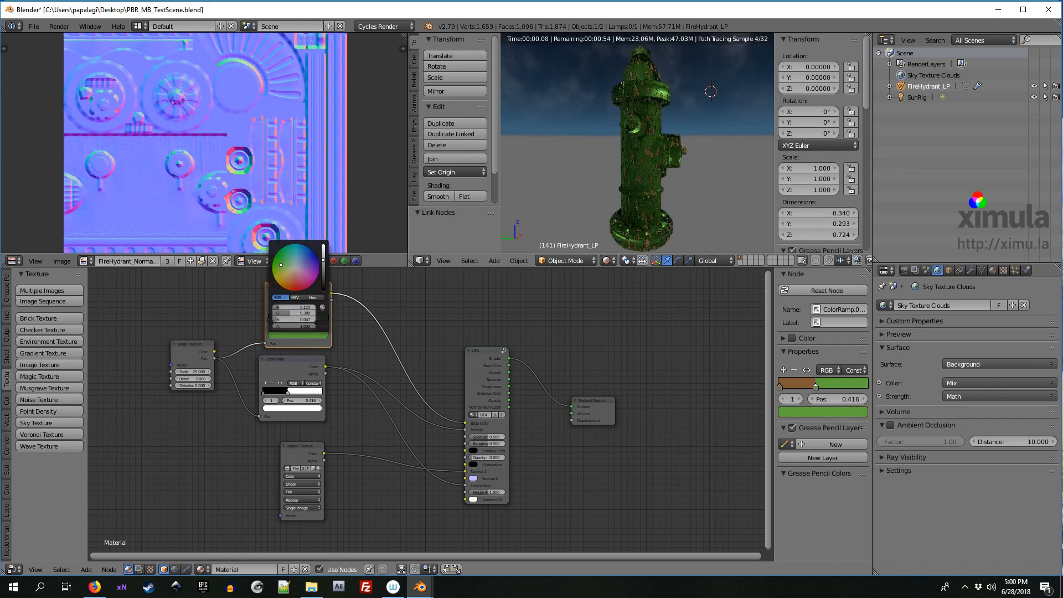
scroll(682, 184, up, 3)
middle_drag(684, 183, 693, 183)
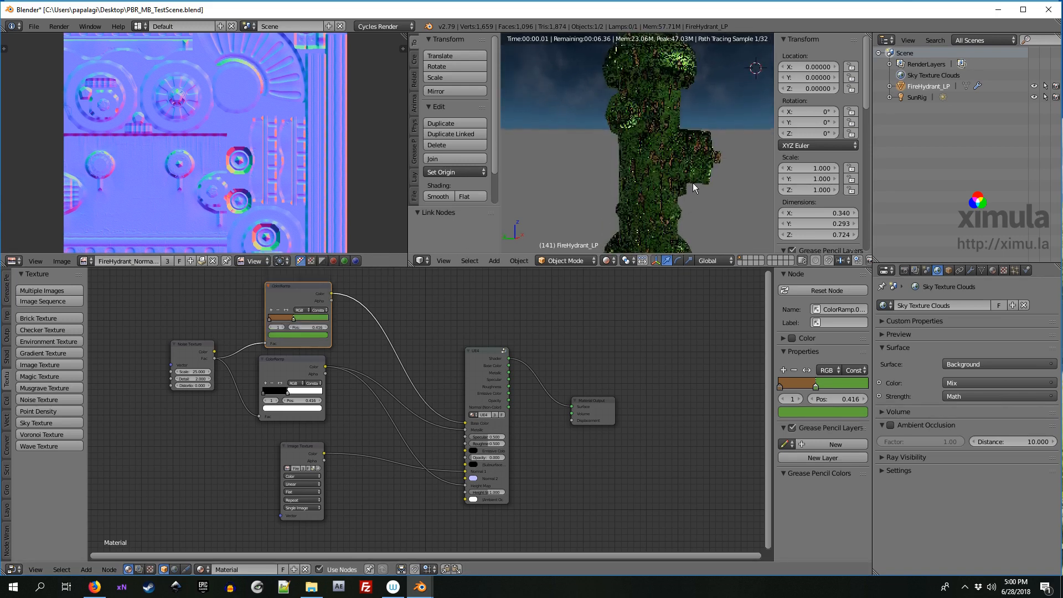
Rearrange the ColorRamp and Image Texture nodes to leave a gap between the lower ramp and the image texture.
middle_drag(289, 368, 324, 350)
middle_drag(355, 447, 358, 423)
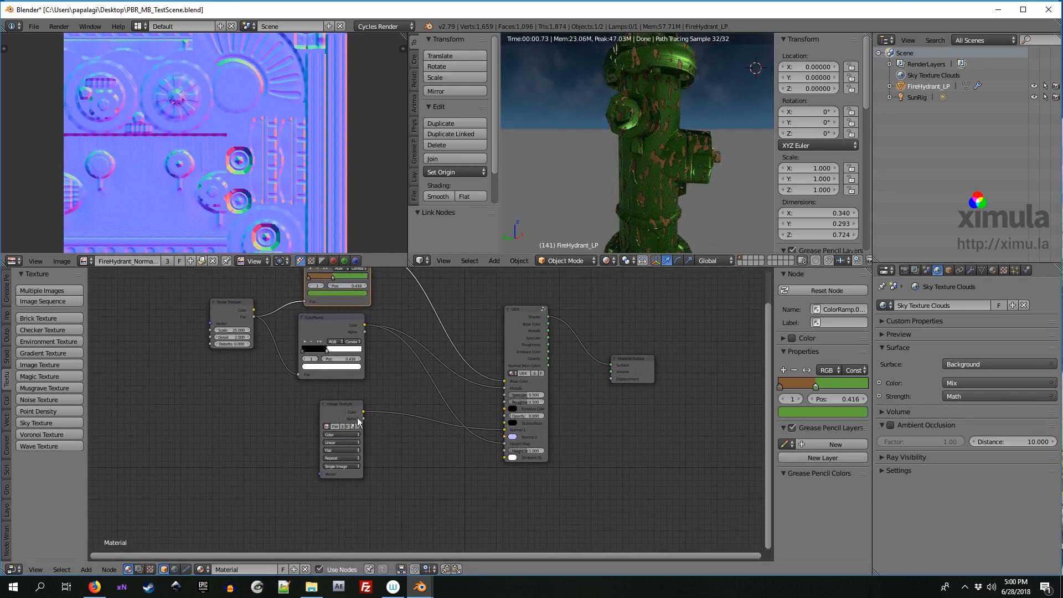
drag(337, 406, 326, 463)
middle_drag(356, 397, 355, 423)
drag(338, 350, 338, 412)
middle_drag(338, 378, 333, 390)
drag(334, 285, 328, 281)
drag(334, 417, 330, 350)
middle_drag(343, 462, 341, 417)
Add a MixRGB node between the lower ColorRamp and the Image Texture, and offset the ramp and Mix nodes horizontally.
key(shift+a)
mouse_move(339, 421)
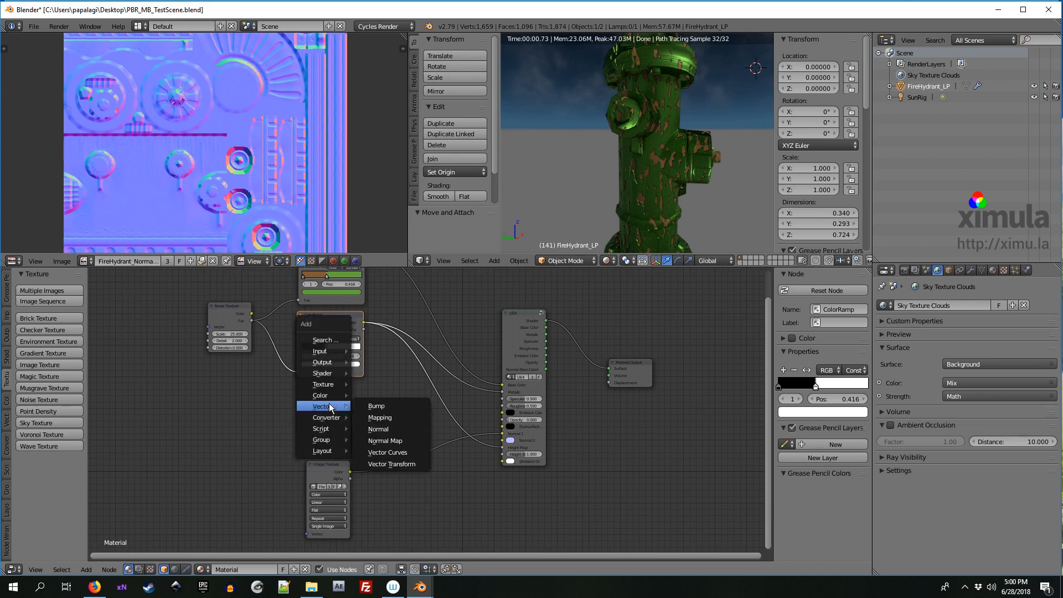
mouse_move(334, 384)
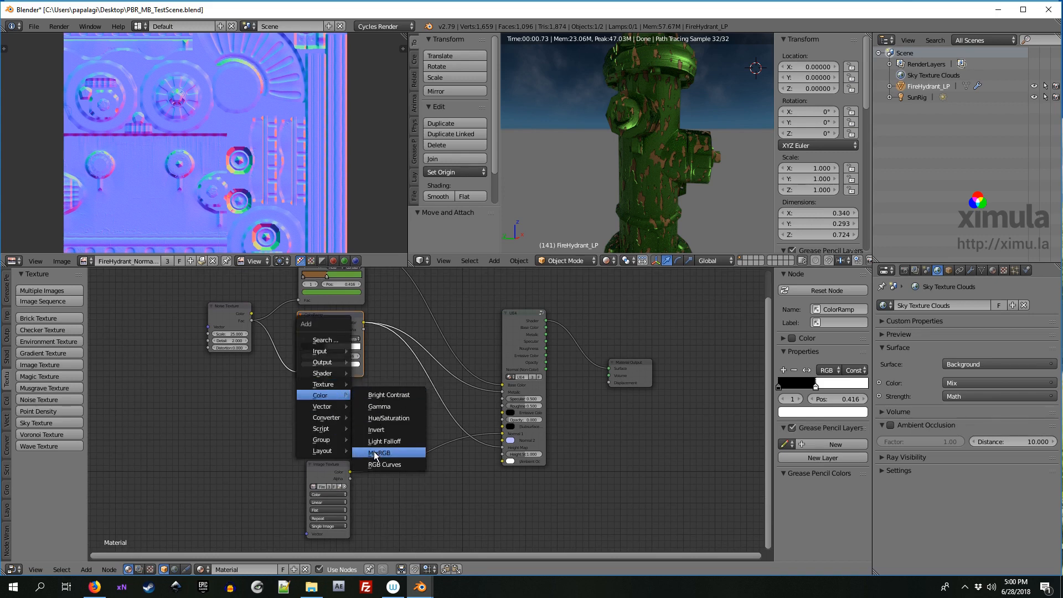
click(379, 453)
click(320, 394)
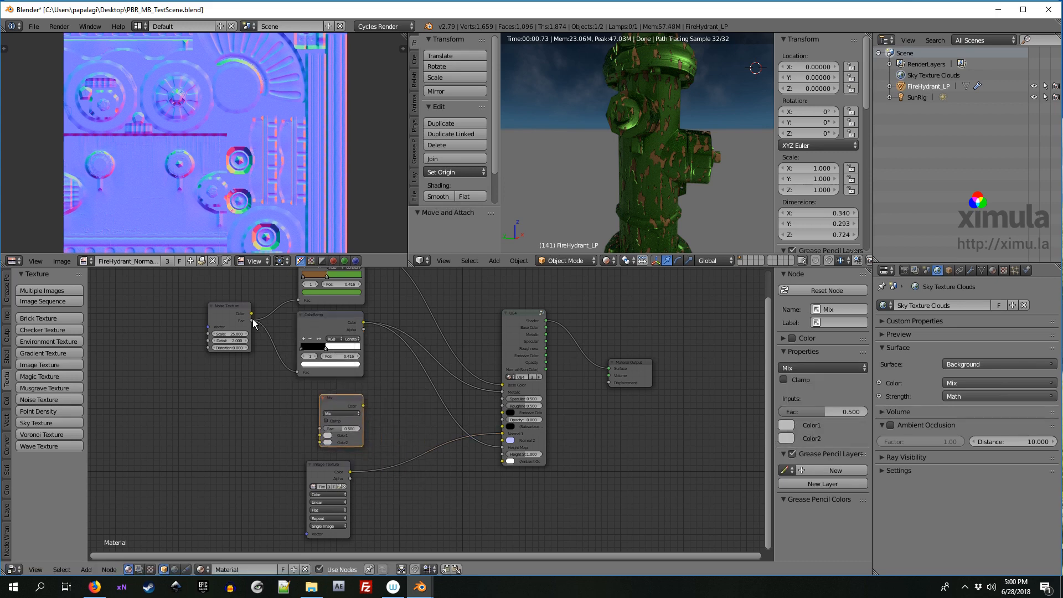
click(348, 334)
drag(338, 317, 320, 318)
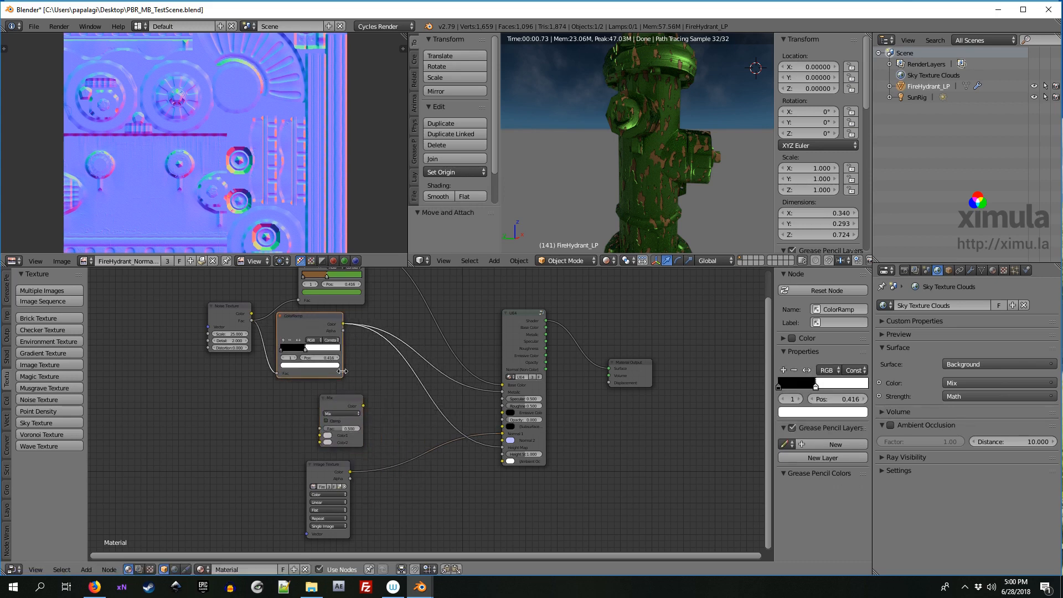
drag(337, 400, 366, 398)
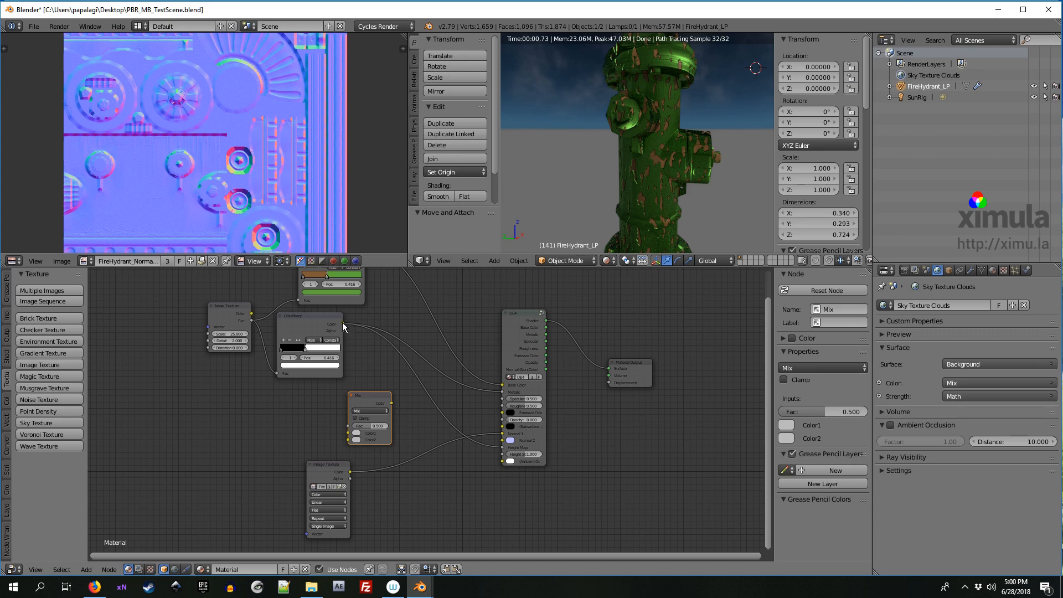
Link the lower ColorRamp's Color to the Mix node's Fac, and the Mix node's Color to the UE4 group's Roughness.
drag(343, 324, 382, 395)
middle_drag(382, 396, 365, 394)
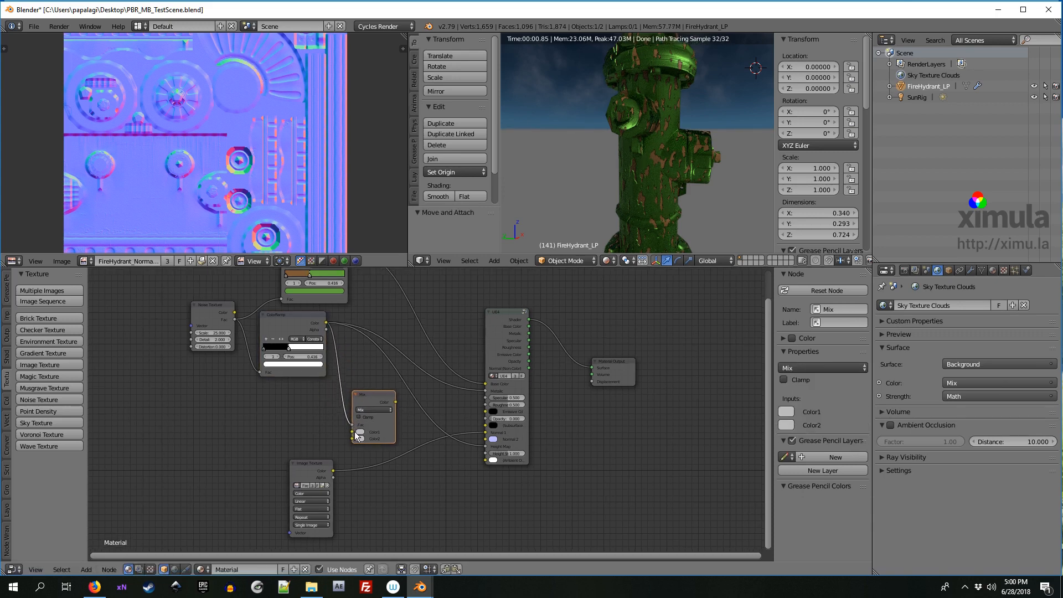
drag(395, 402, 486, 405)
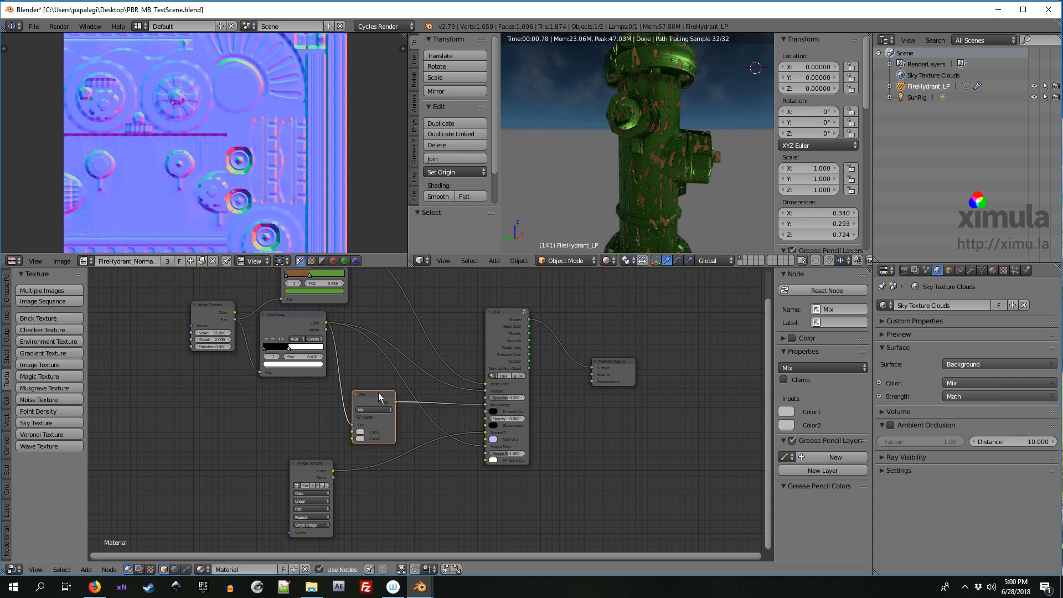
Set the Mix node's Color1 to a dark grey of about 0.087 and Color2 to a mid grey, and check the hydrant's reflections.
middle_drag(348, 428, 335, 430)
click(346, 435)
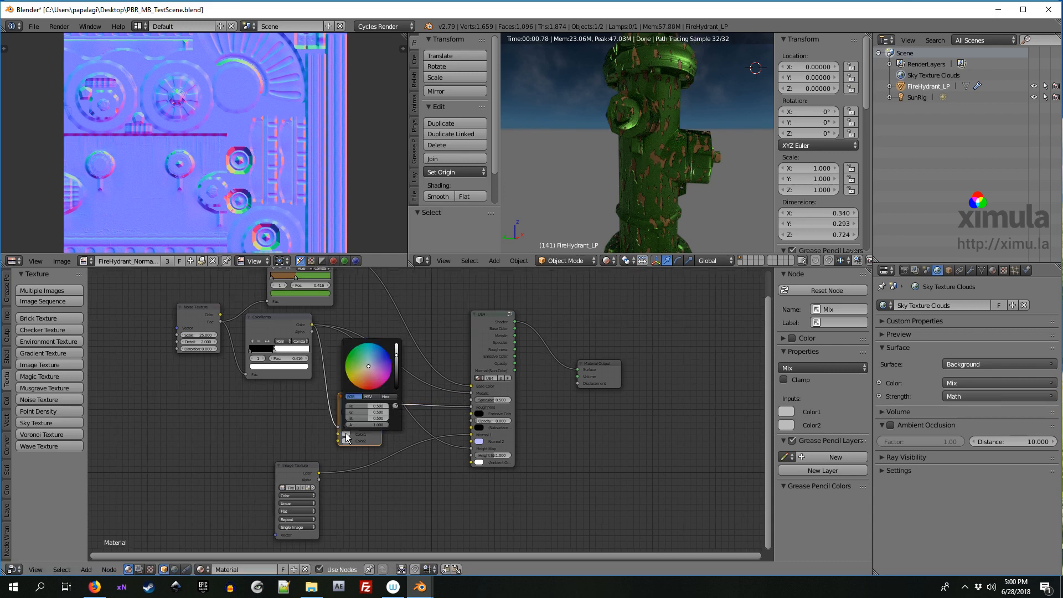
drag(397, 358, 396, 376)
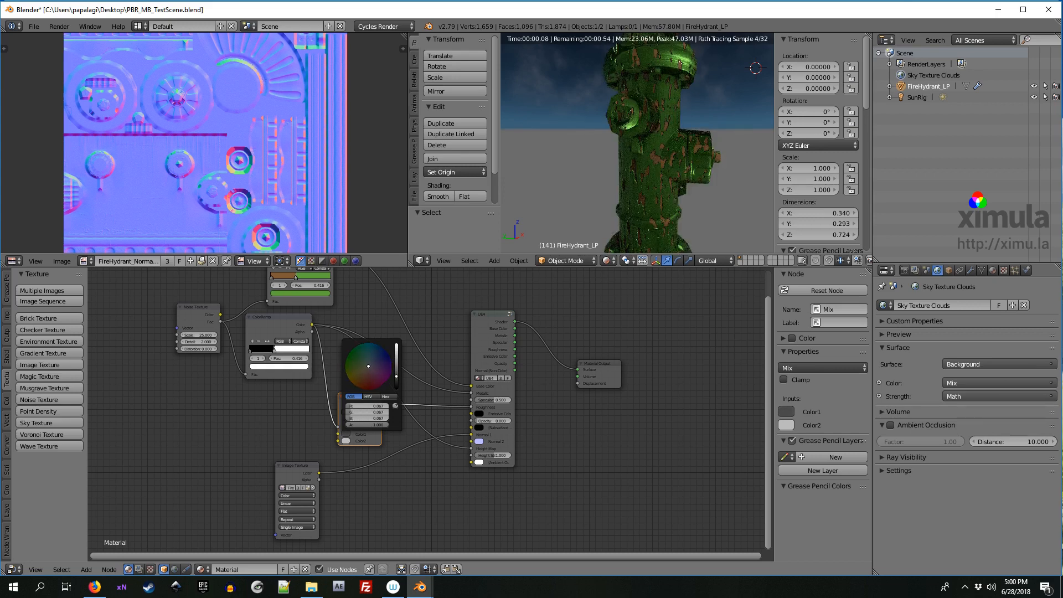
click(346, 442)
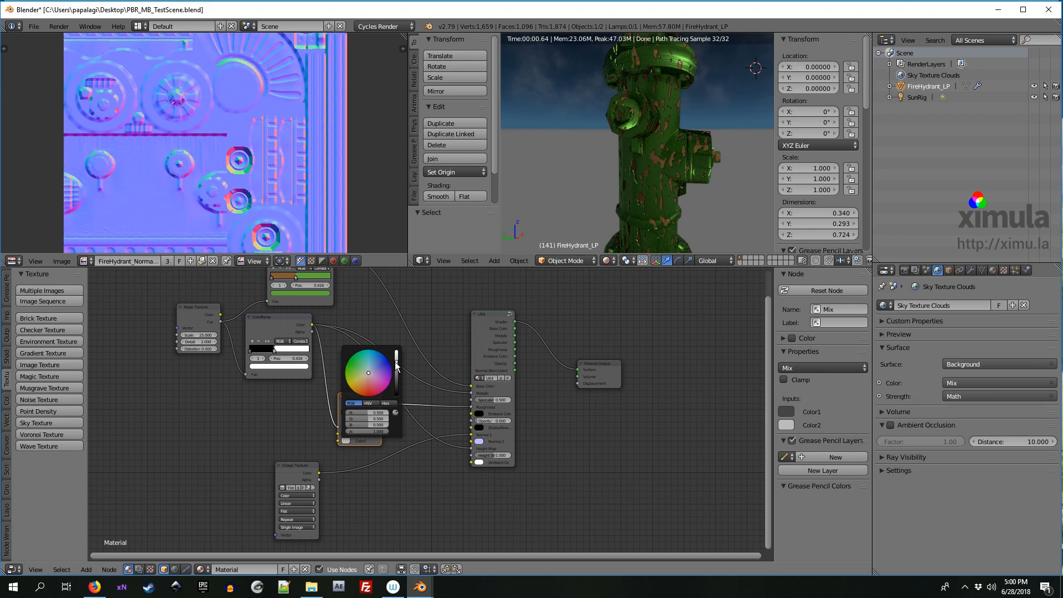
mouse_move(396, 365)
mouse_down()
mouse_move(396, 383)
mouse_move(397, 373)
mouse_up()
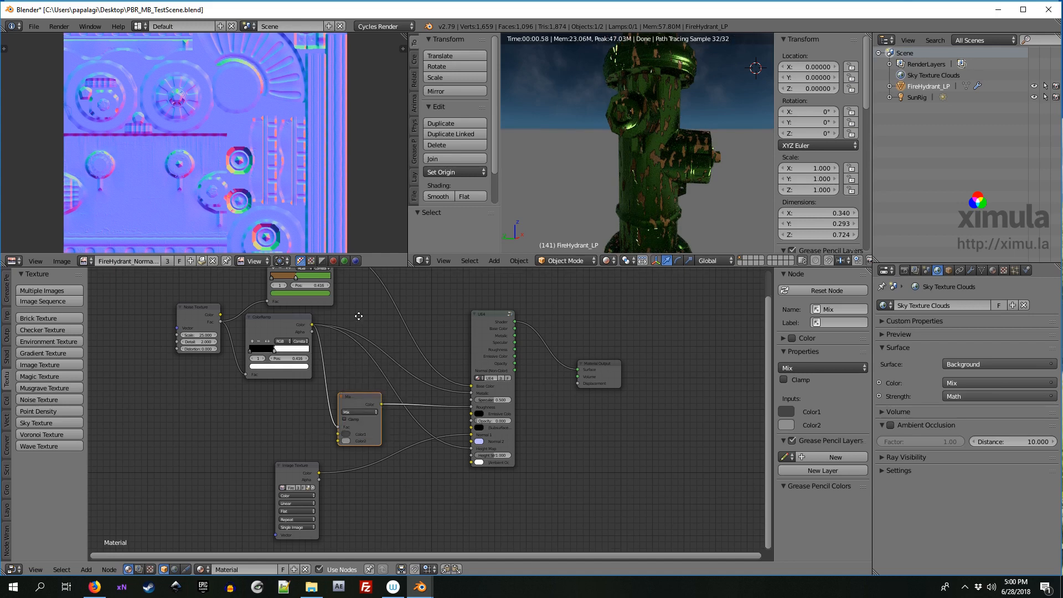
middle_drag(358, 316, 359, 337)
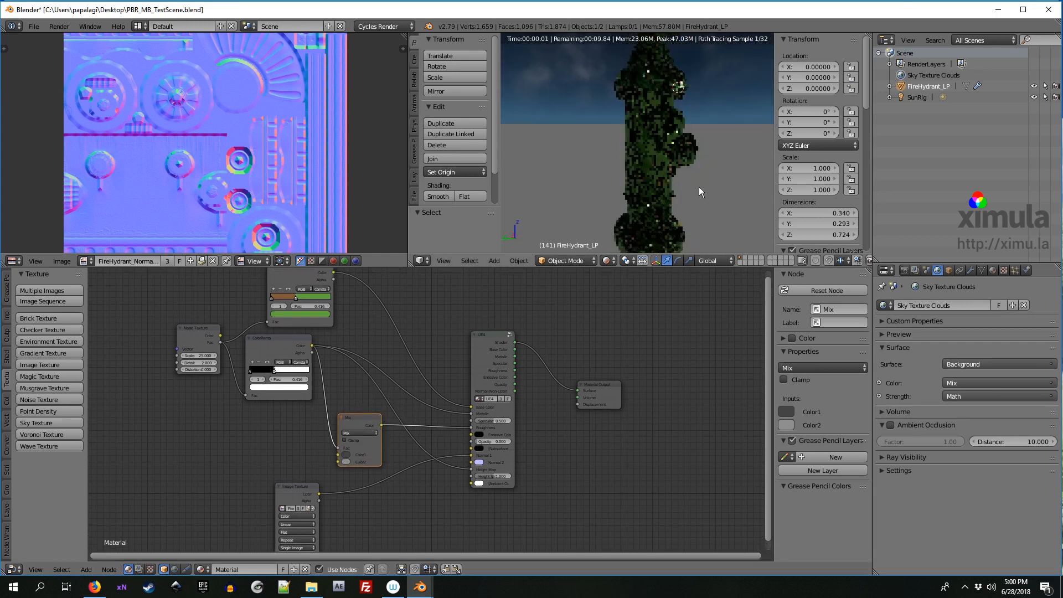
middle_drag(682, 188, 635, 213)
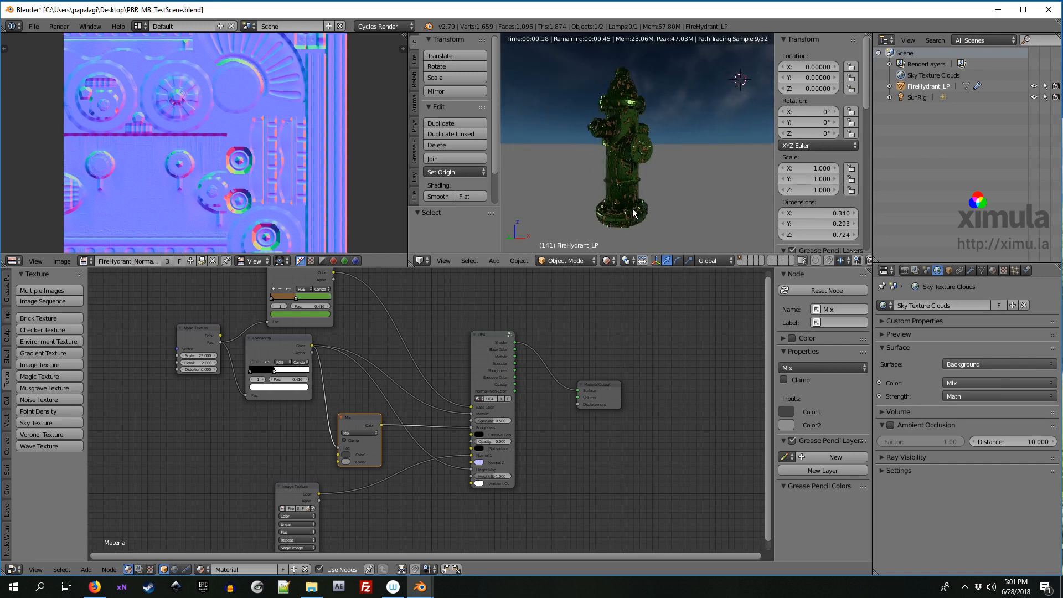
middle_drag(329, 361, 350, 355)
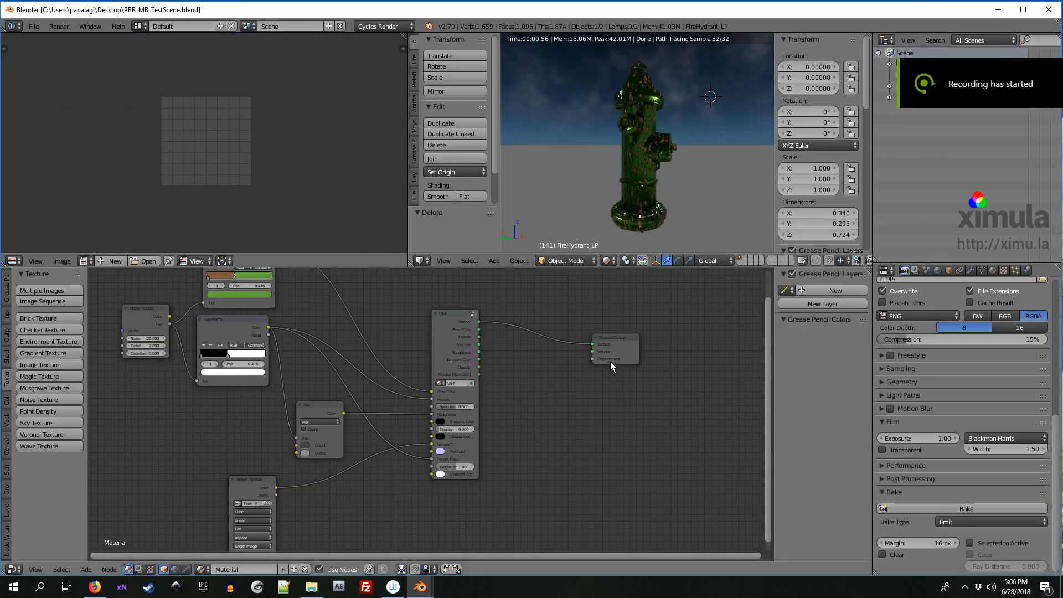
Create a blank 1024 × 1024 image named temp and add it as an Image Texture node below the Material Output.
drag(443, 322, 450, 320)
drag(621, 347, 626, 336)
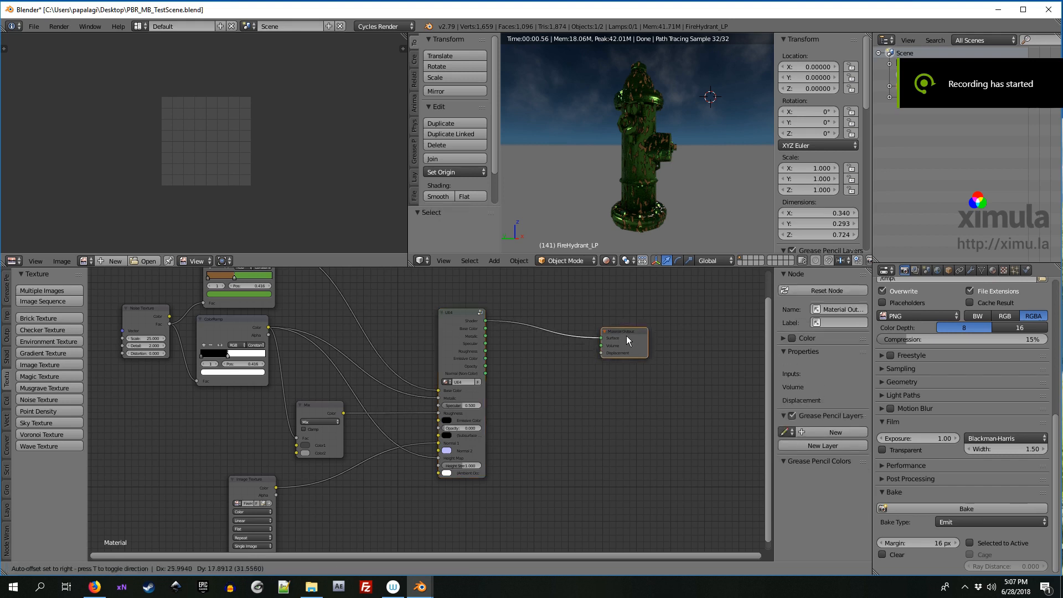
click(99, 261)
click(143, 250)
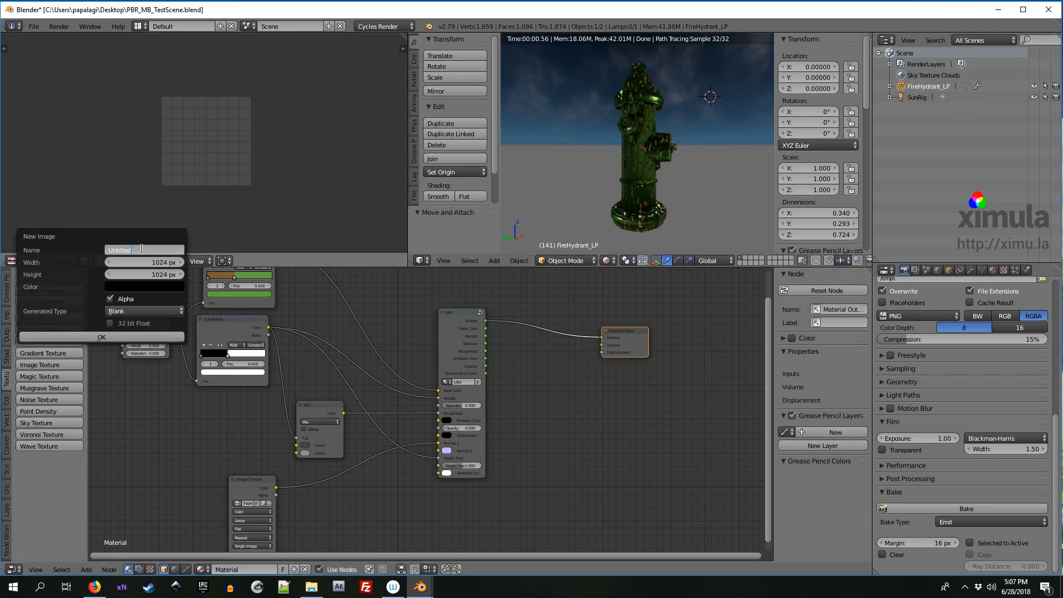
key(BackSpace)
click(126, 337)
drag(83, 262, 618, 398)
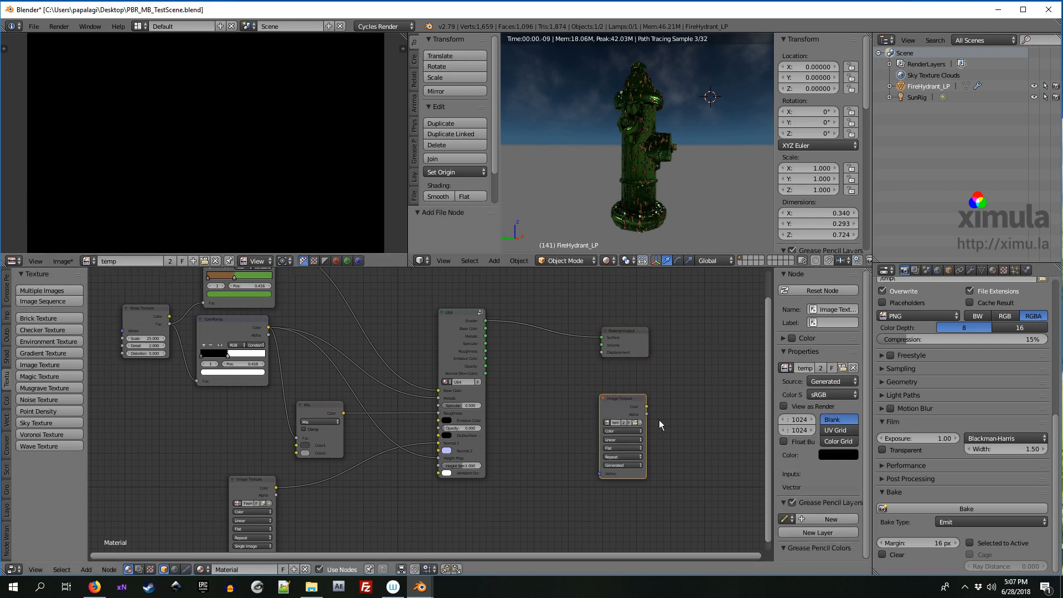
click(605, 398)
Link the UE4 group's Base Color output to the Material Output's Surface and bake it as Emit into the temp image.
drag(436, 320, 563, 338)
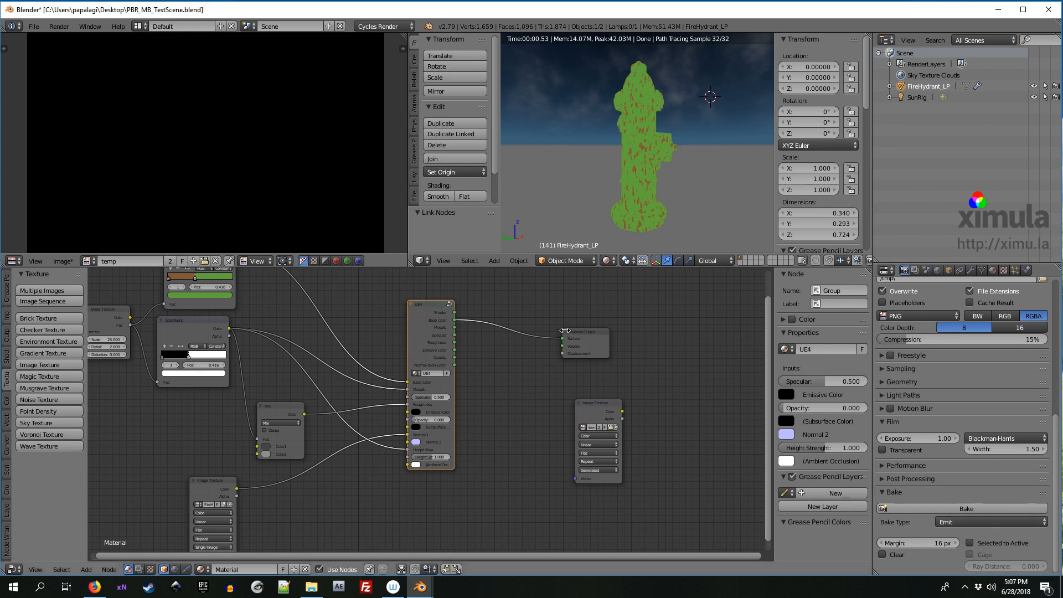
drag(586, 335, 596, 336)
click(600, 399)
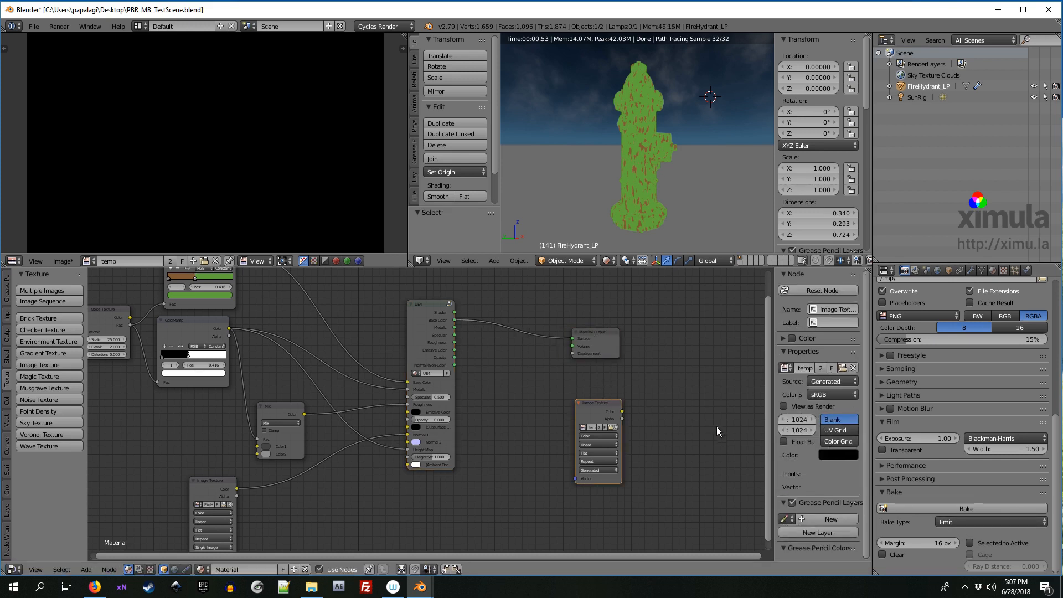
click(920, 504)
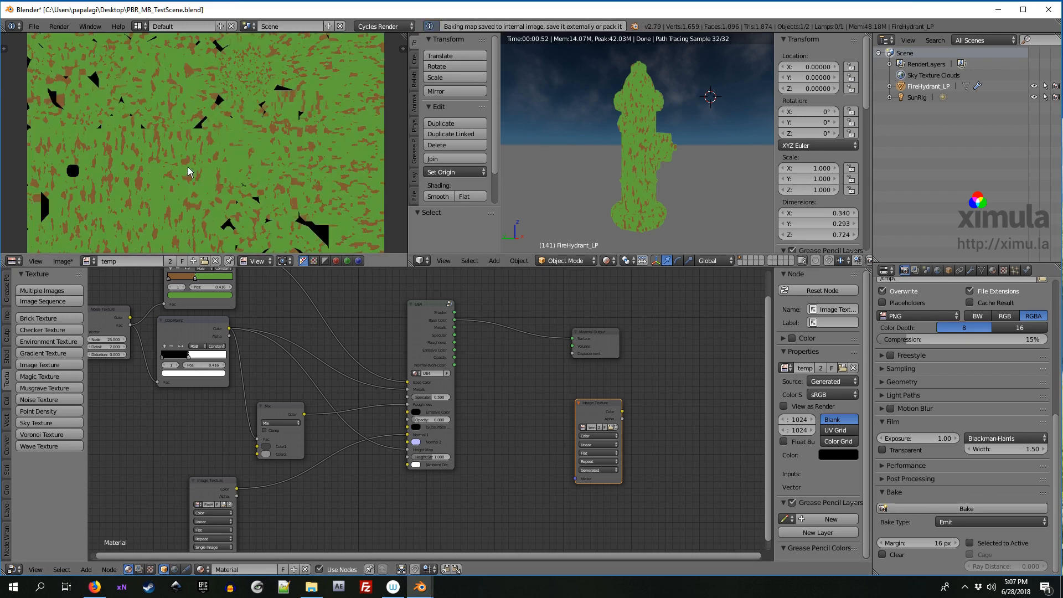
click(67, 261)
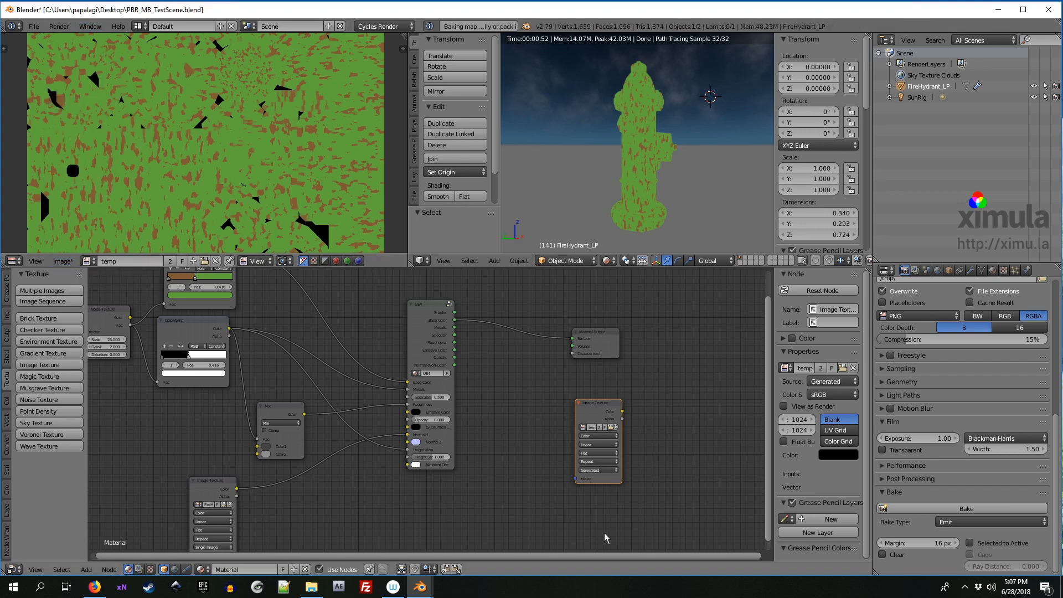
Link the UE4 group's Metallic output to the Material Output's Surface and bake it into the temp image.
click(593, 406)
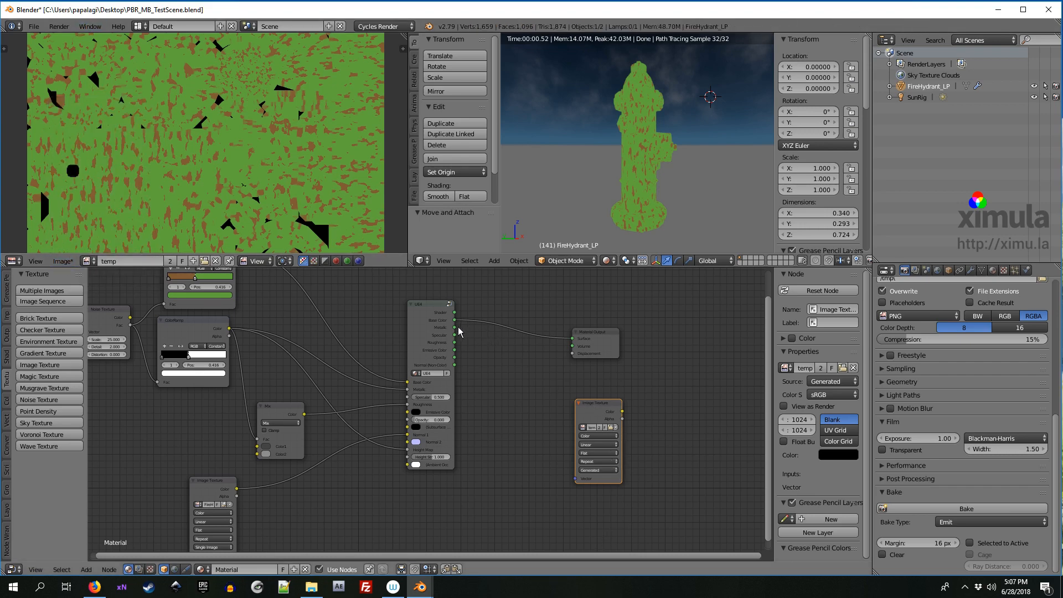
drag(455, 327, 572, 339)
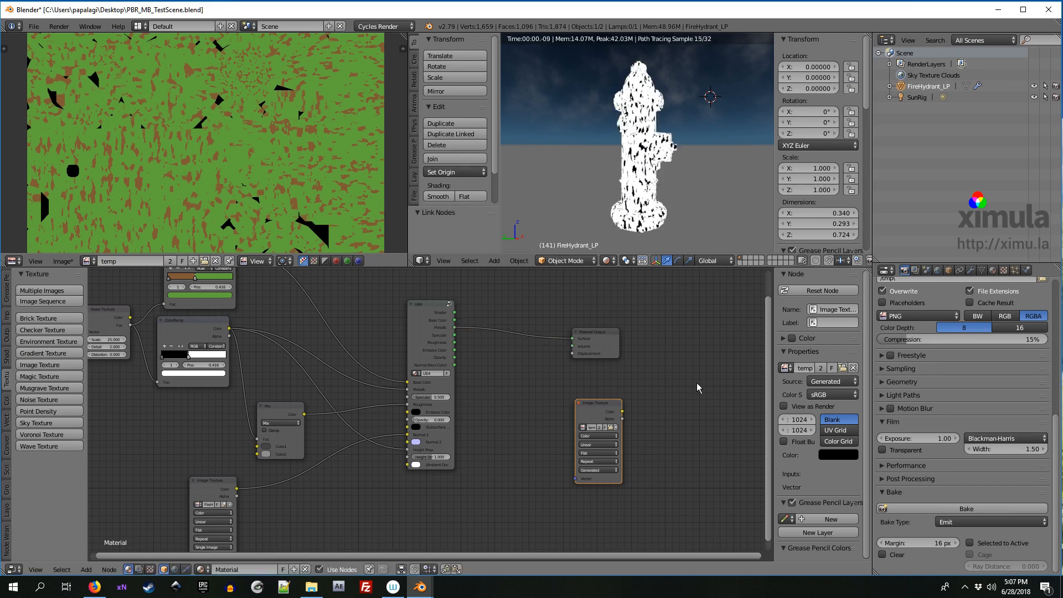
click(961, 510)
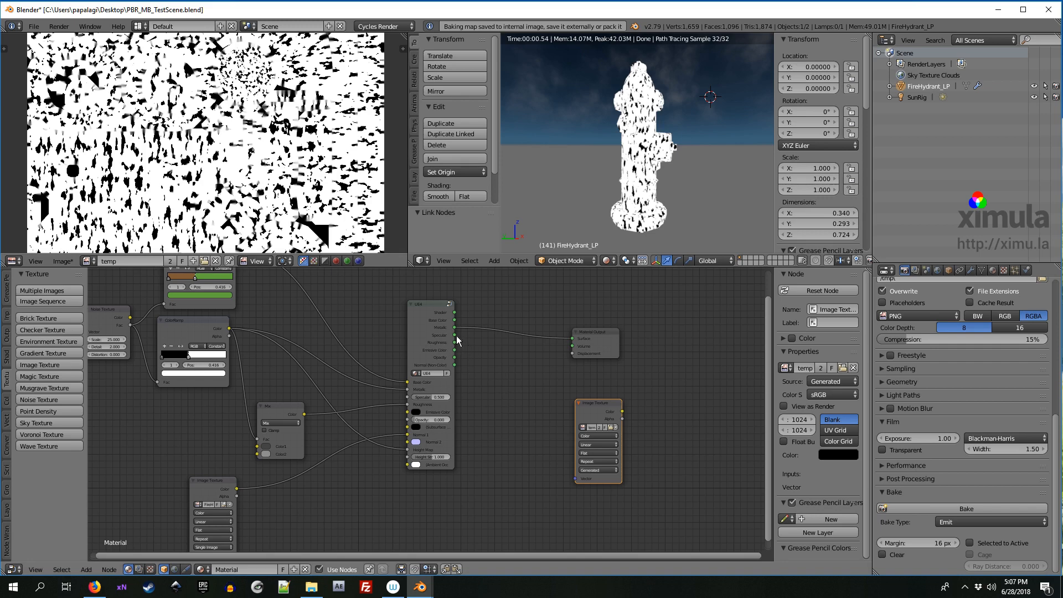
Preview the UE4 group's Specular output on the Surface, and bake its Roughness output into the temp image.
drag(455, 335, 574, 338)
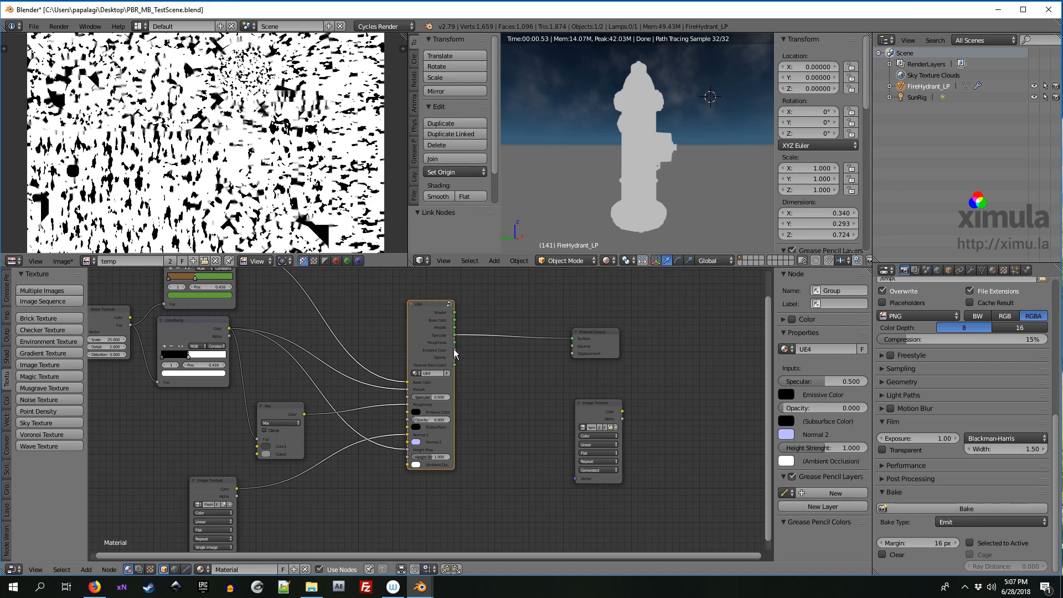
drag(454, 342, 573, 338)
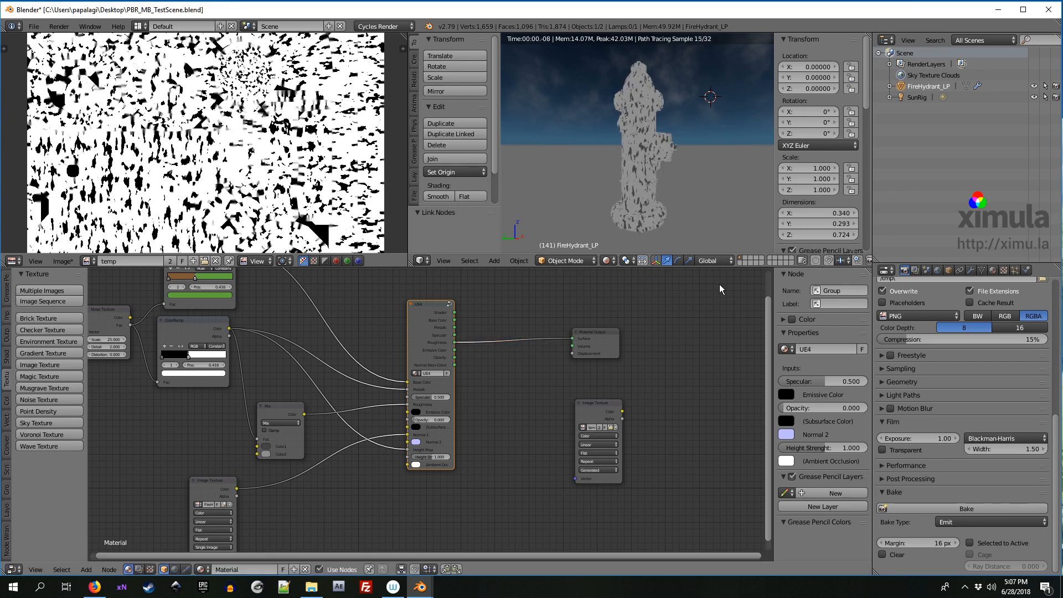
click(966, 508)
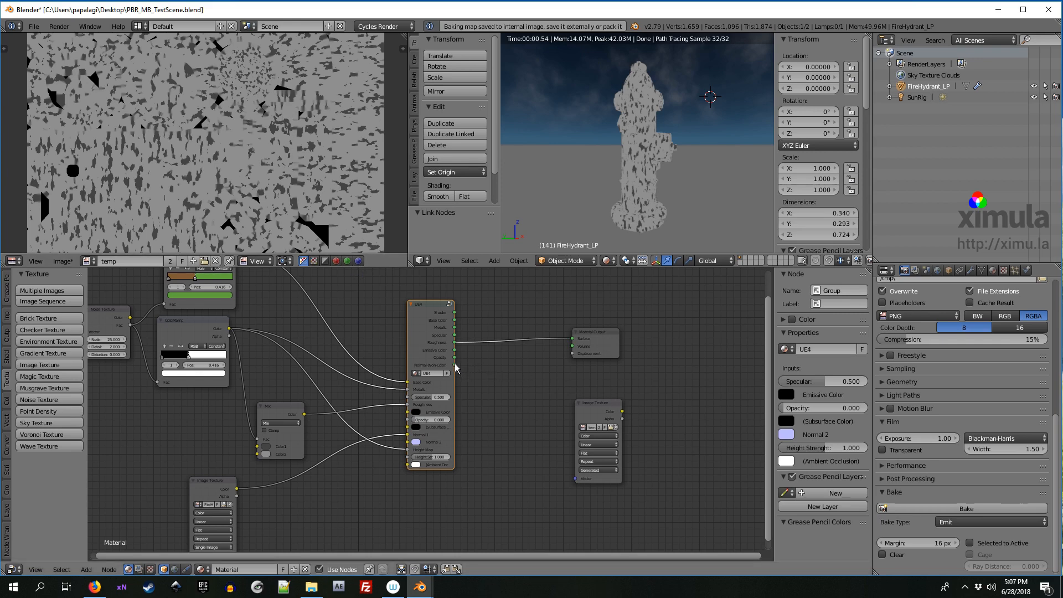
Bake the UE4 group's normal color output into the temp image through the Surface input, with Height Strength set to 0.056.
drag(454, 363, 570, 336)
click(596, 337)
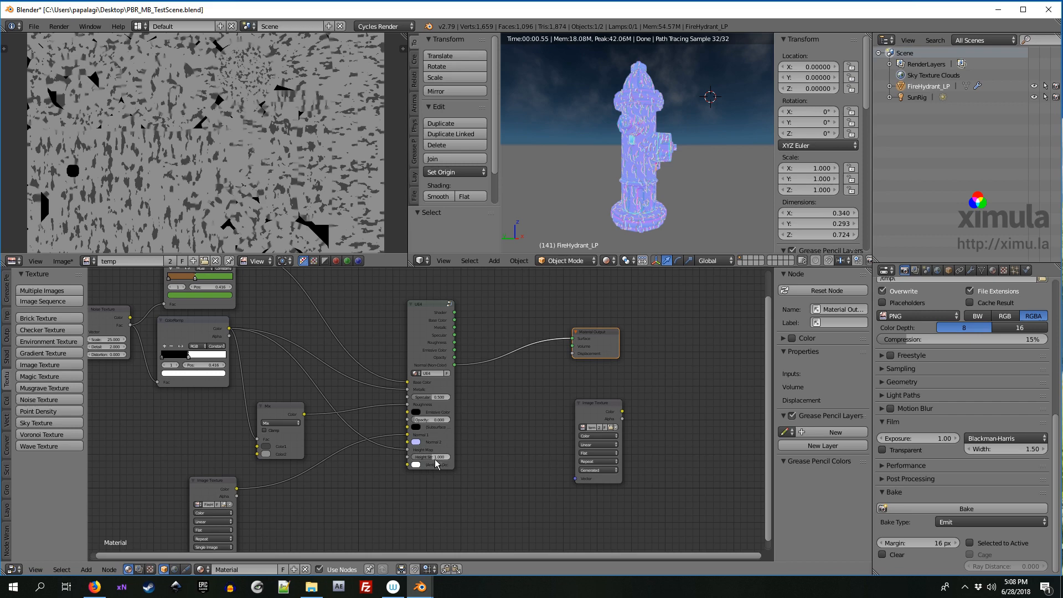
click(208, 325)
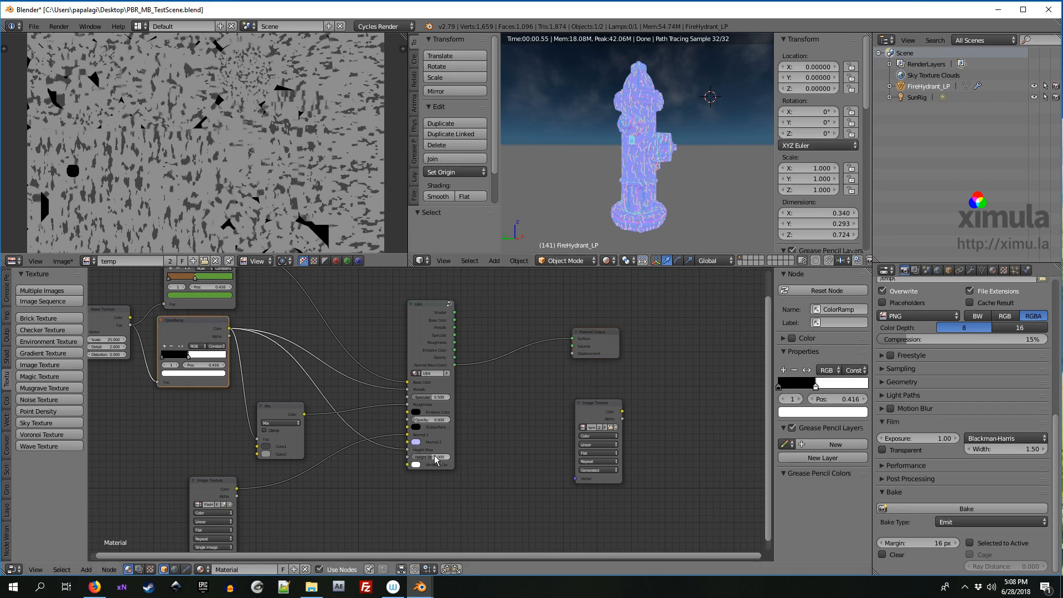
drag(436, 459, 396, 459)
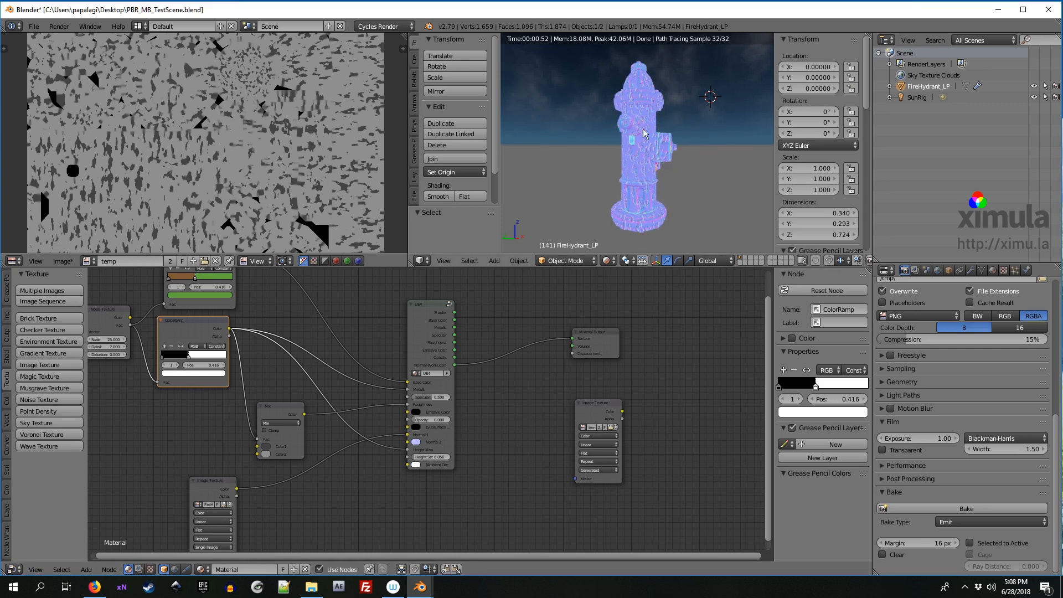
click(946, 509)
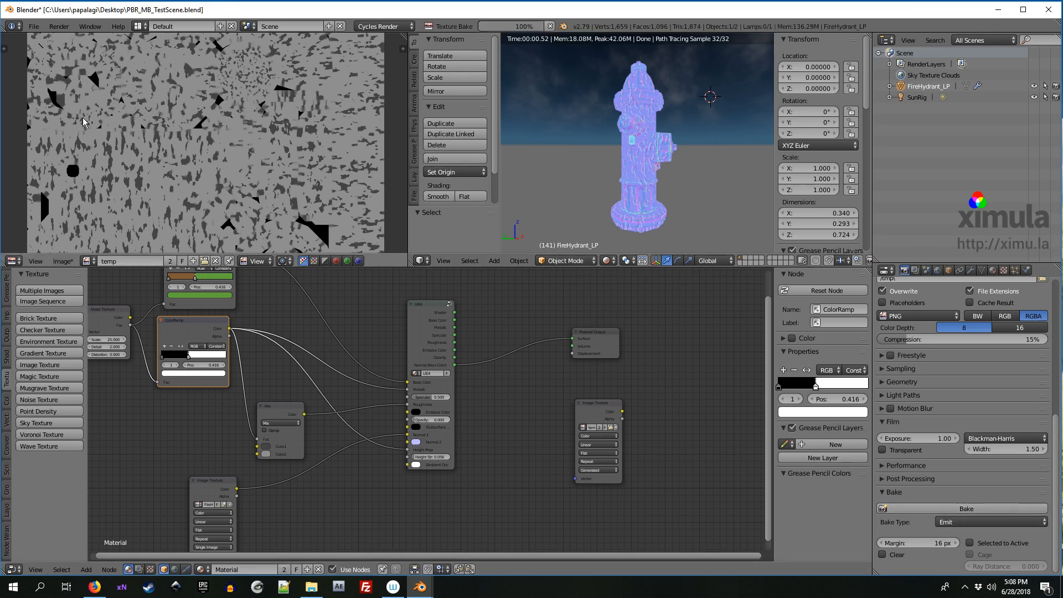
middle_drag(192, 40, 219, 32)
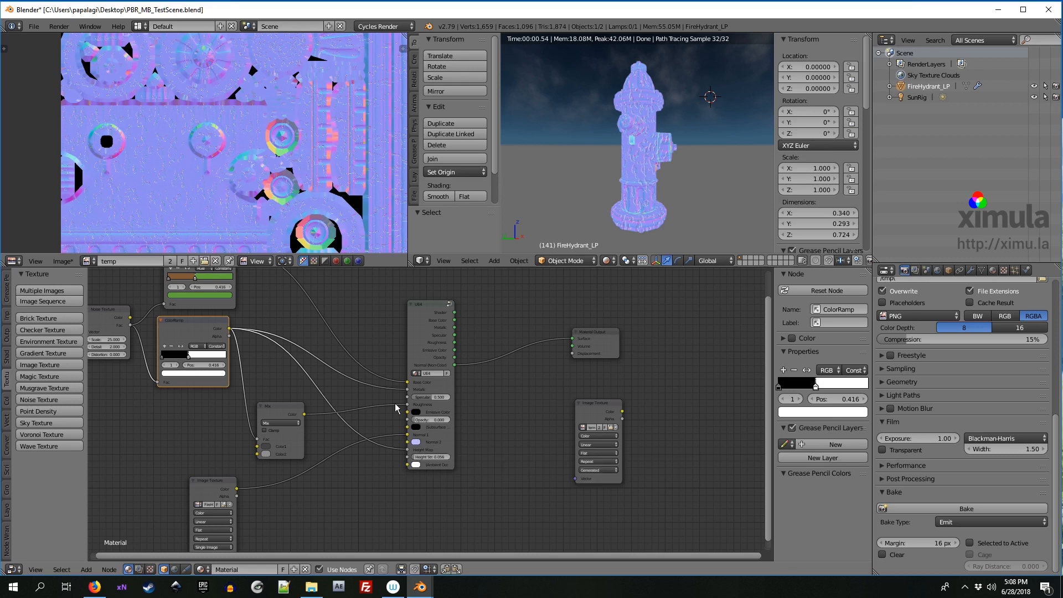
Shift the UE4 group toward the Material Output and place the temp Image Texture node closely beneath the output.
middle_drag(340, 354, 370, 367)
drag(415, 342, 426, 340)
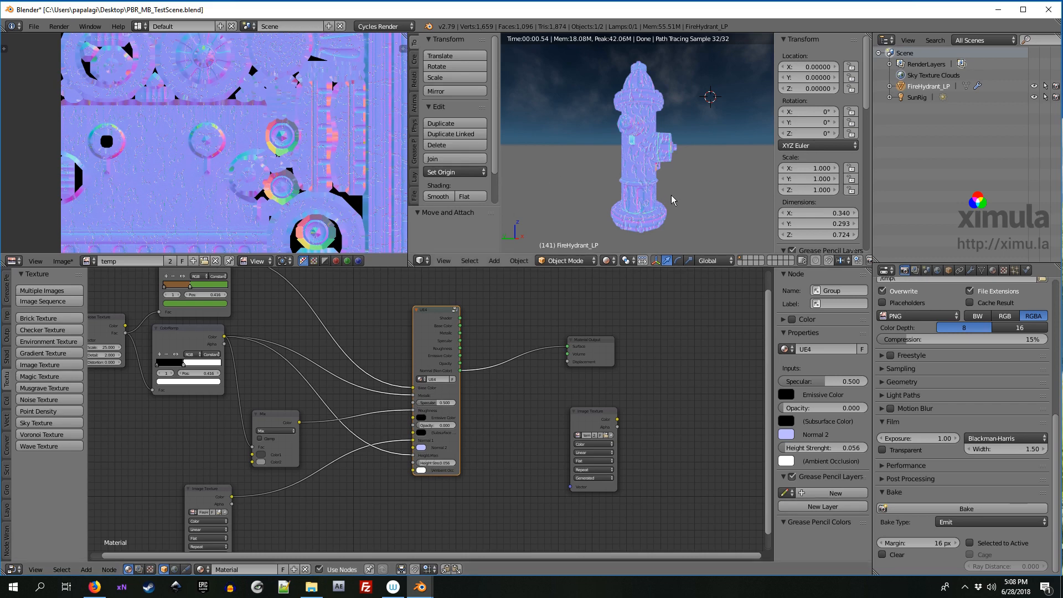
middle_drag(673, 200, 663, 213)
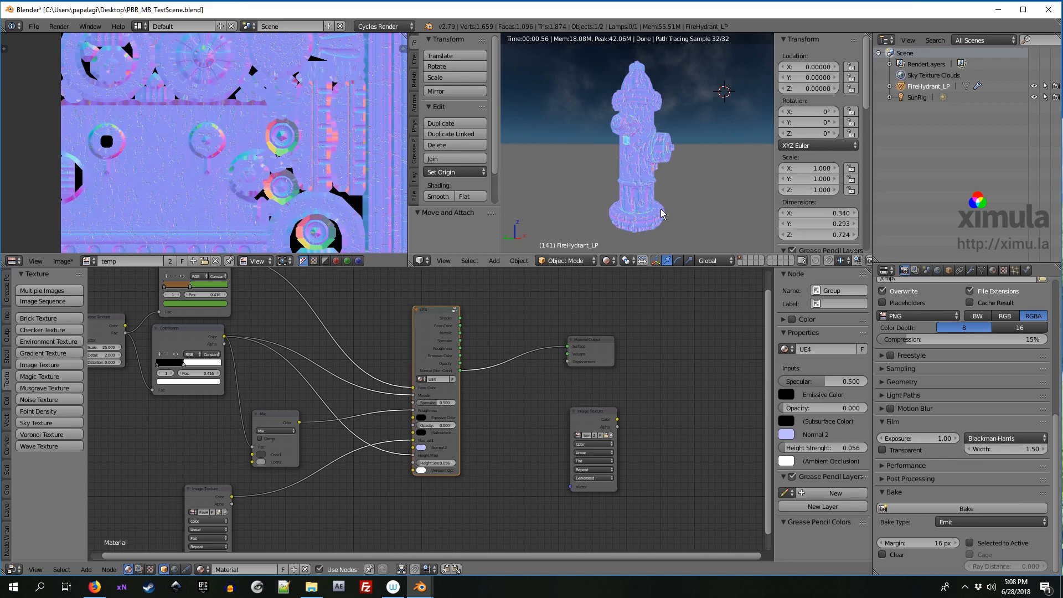
drag(431, 312, 440, 315)
click(594, 346)
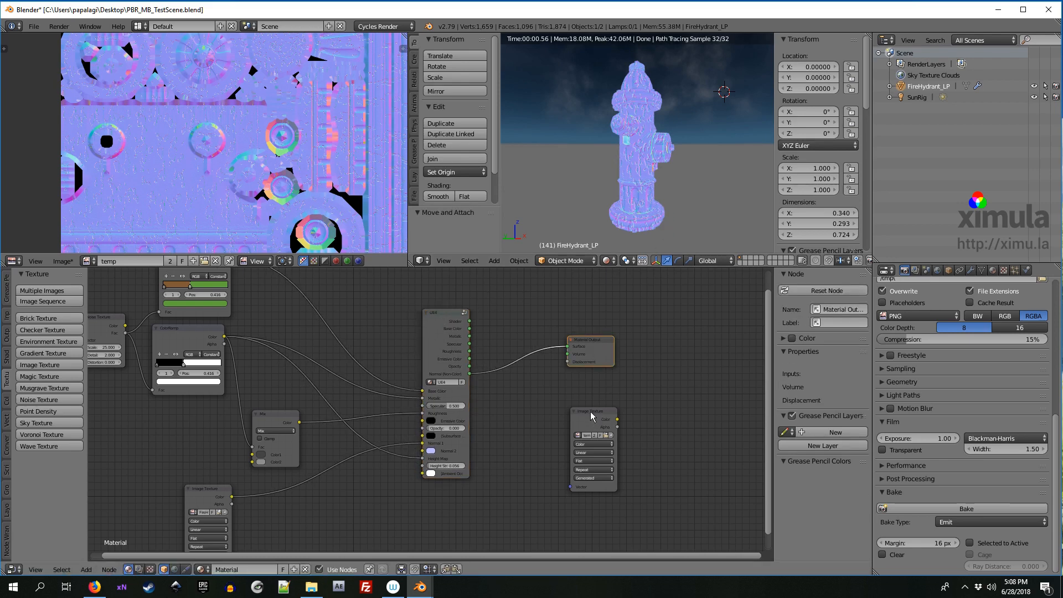
drag(591, 417, 588, 389)
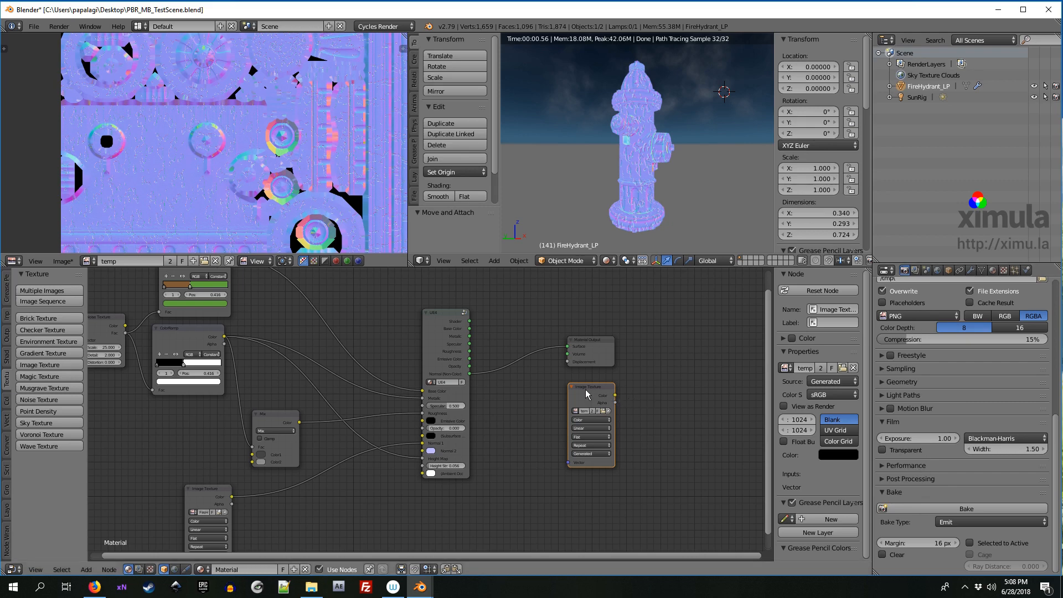
click(451, 324)
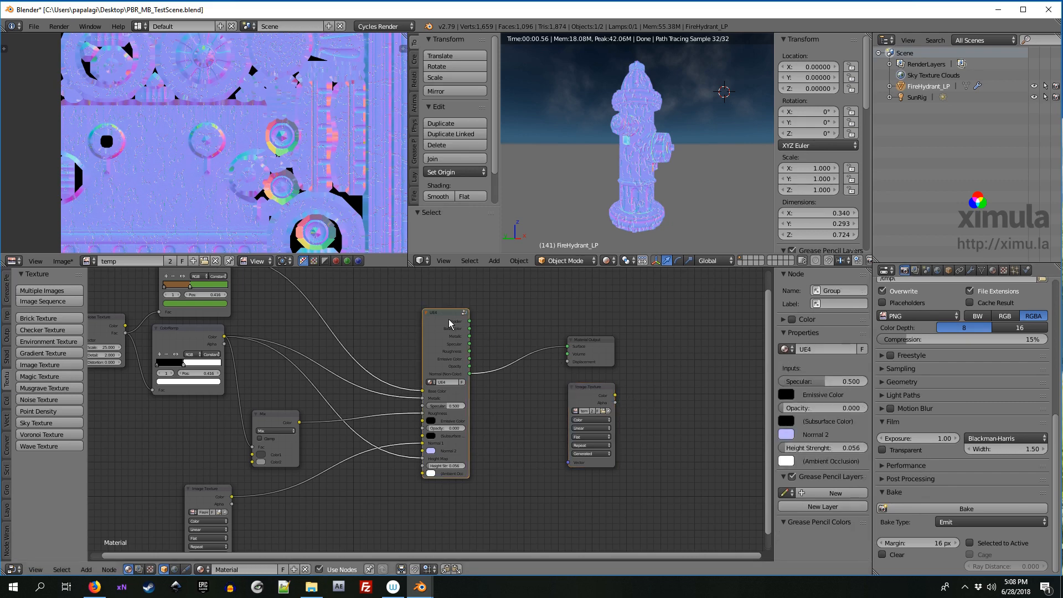